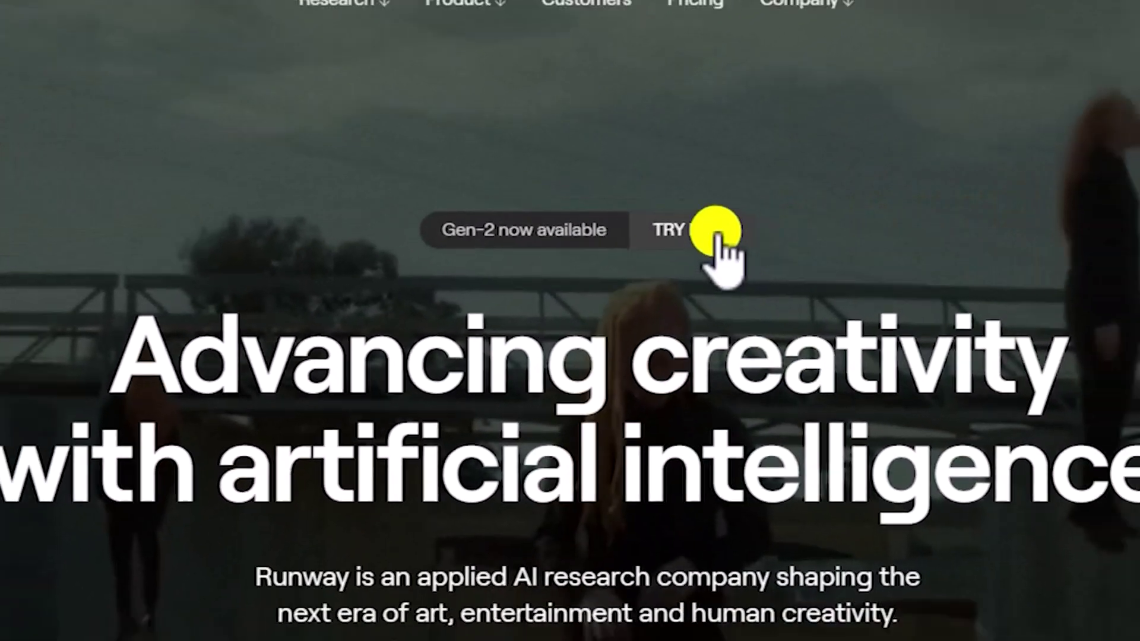
# Sign in to Runway with Google and open Gen-2 Text to Video to start a prompt
pyautogui.click(733, 244)
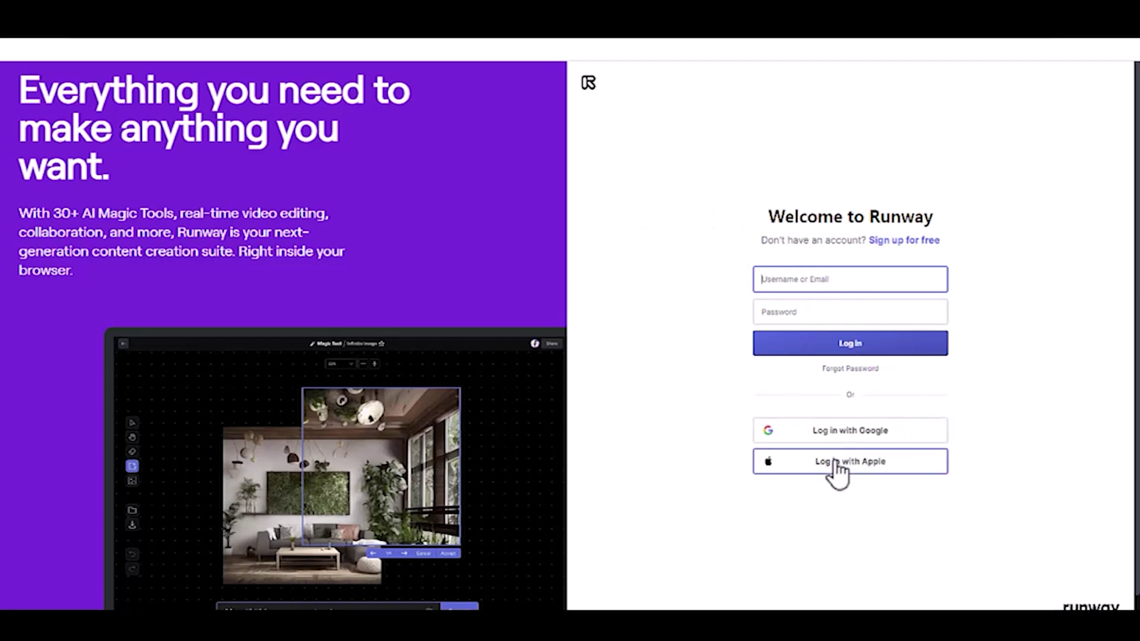
pyautogui.click(787, 436)
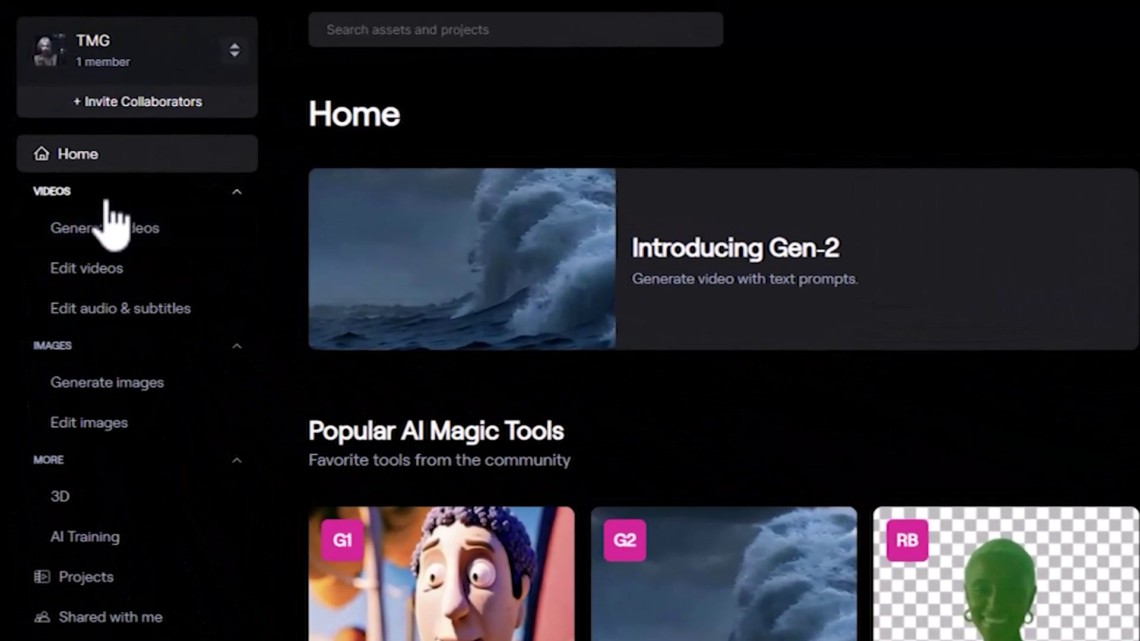
pyautogui.click(106, 235)
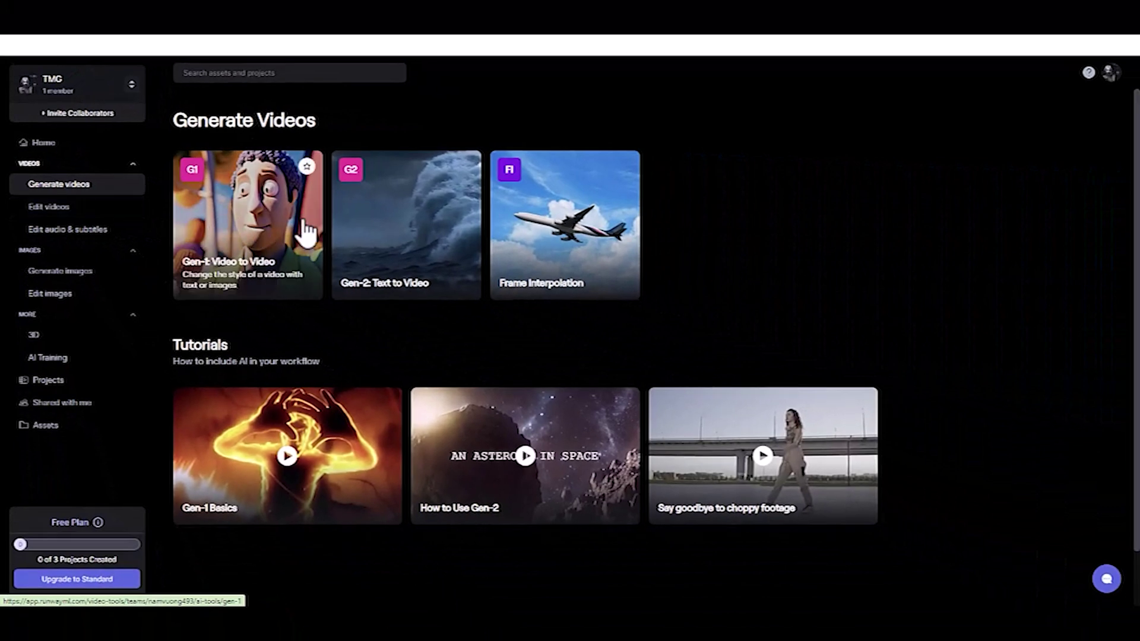
pyautogui.click(382, 233)
pyautogui.write('Create cinematic footage of the earth in the year')
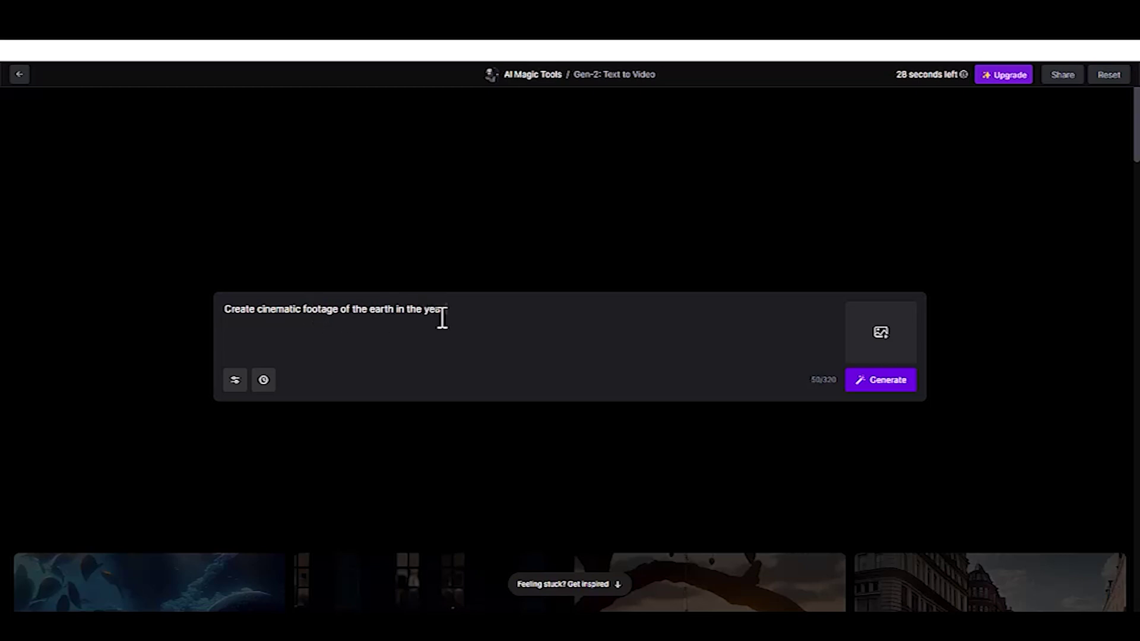
# Complete the prompt 'Create cinematic footage of the earth in the year 3000' and check the settings and duration
pyautogui.write('3000')
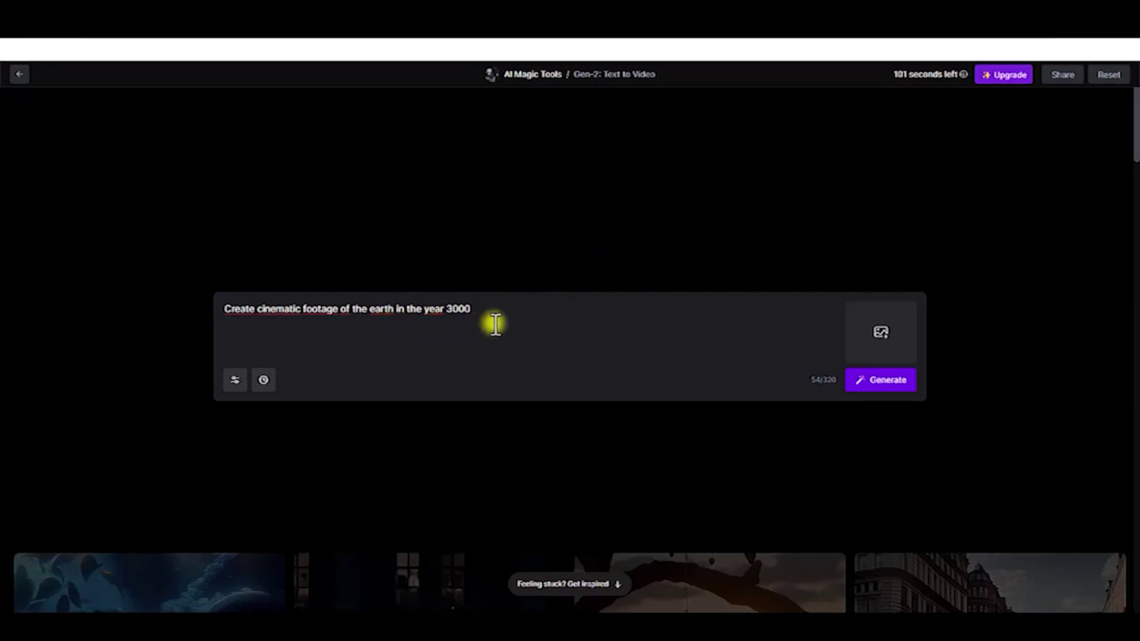
pyautogui.click(233, 382)
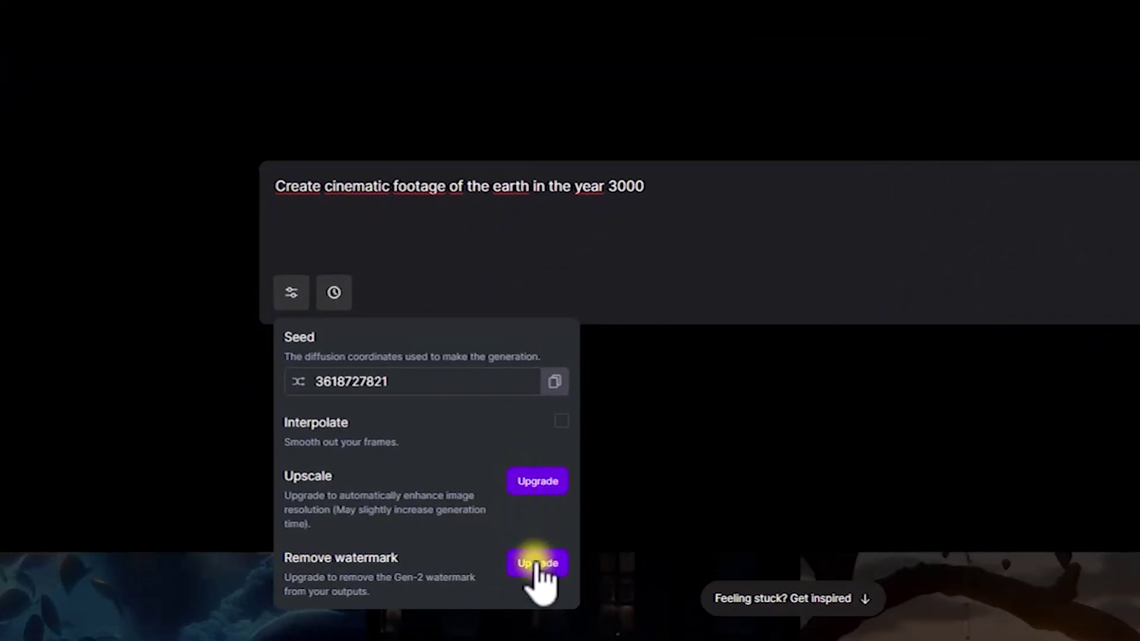
pyautogui.click(333, 292)
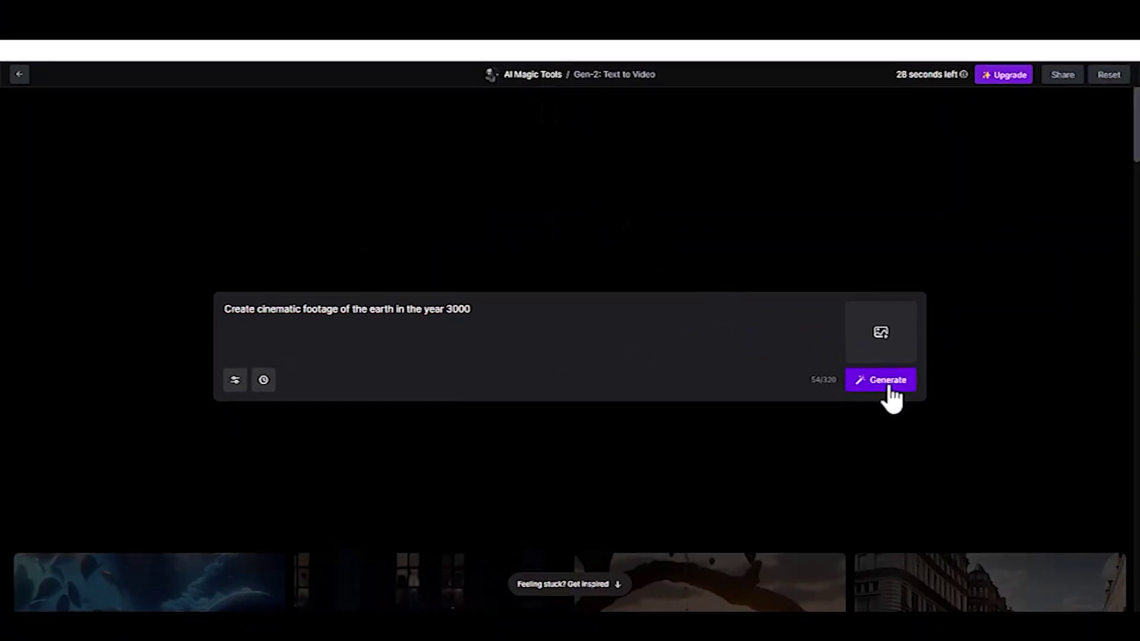
# Generate the 4-second earth-in-space clip, replay it, and download it as mp4
pyautogui.click(883, 376)
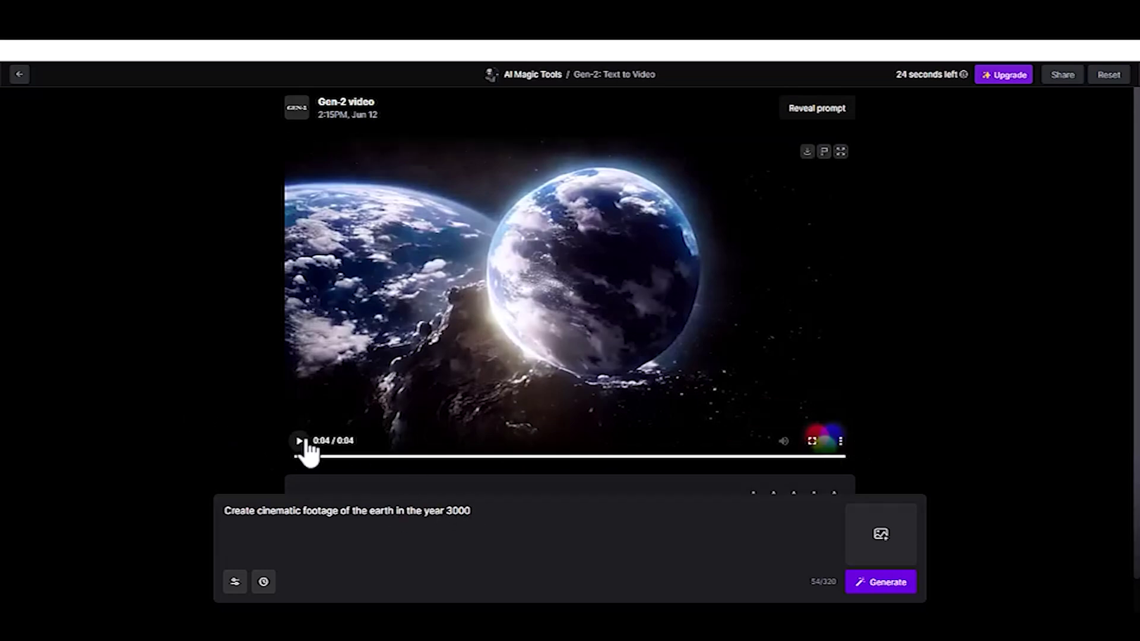
pyautogui.click(301, 441)
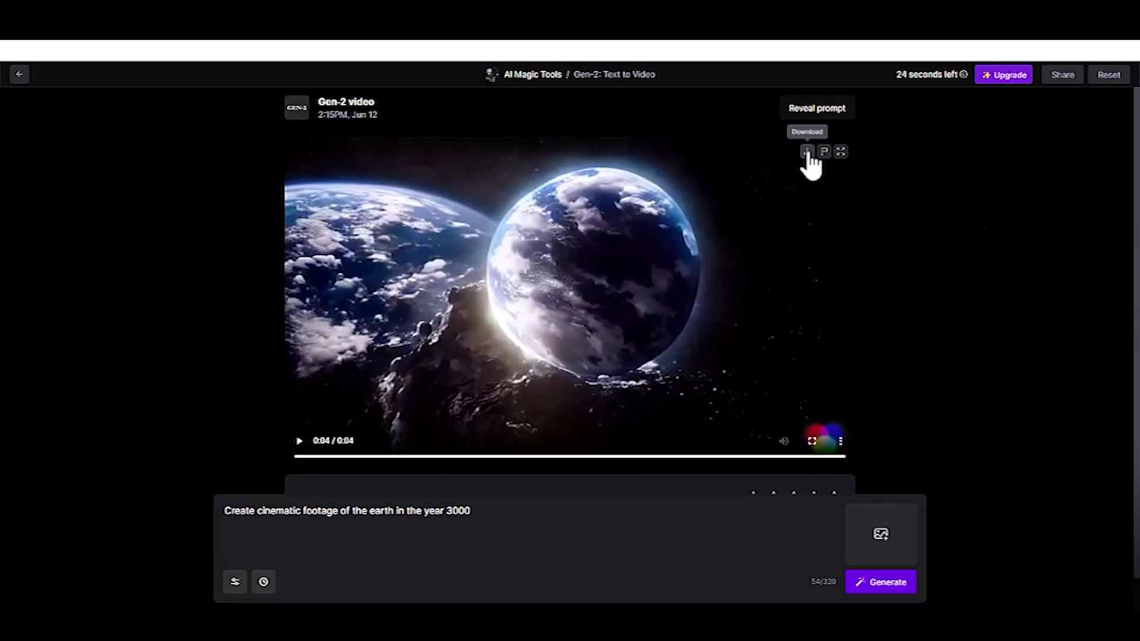
pyautogui.click(806, 159)
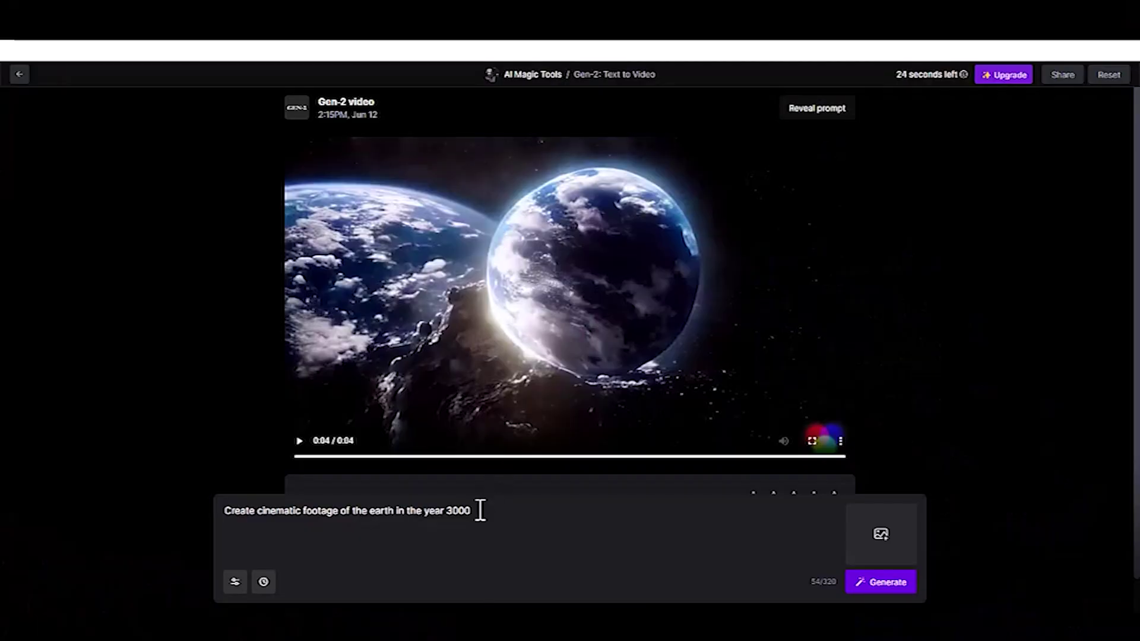
# Generate a second earth clip with the first city image as reference, then download it
pyautogui.click(880, 559)
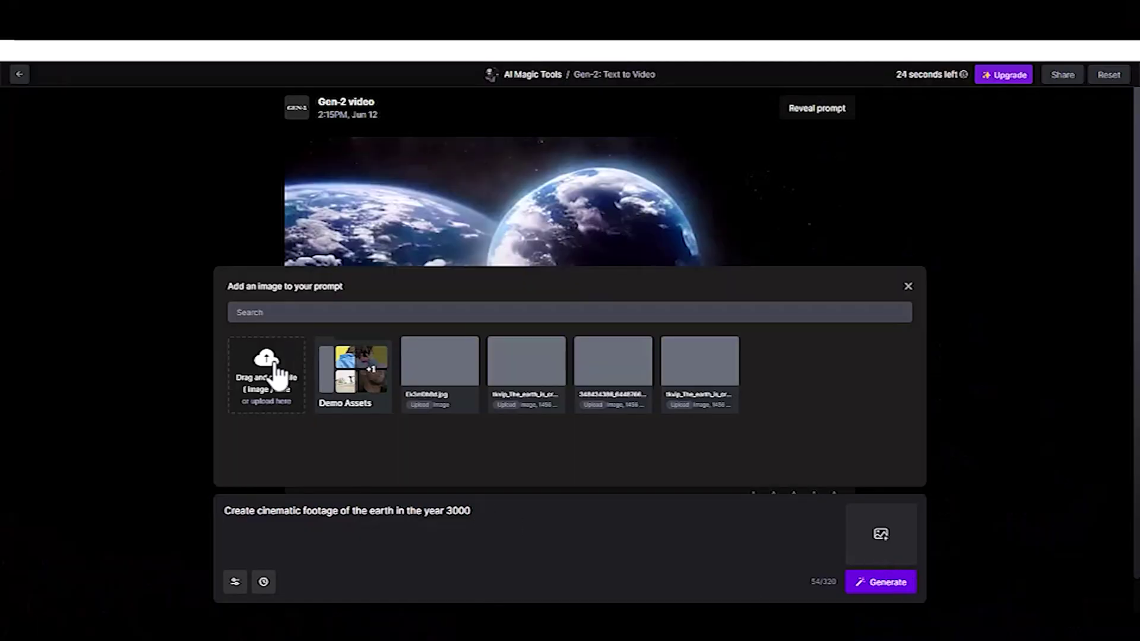
pyautogui.click(437, 380)
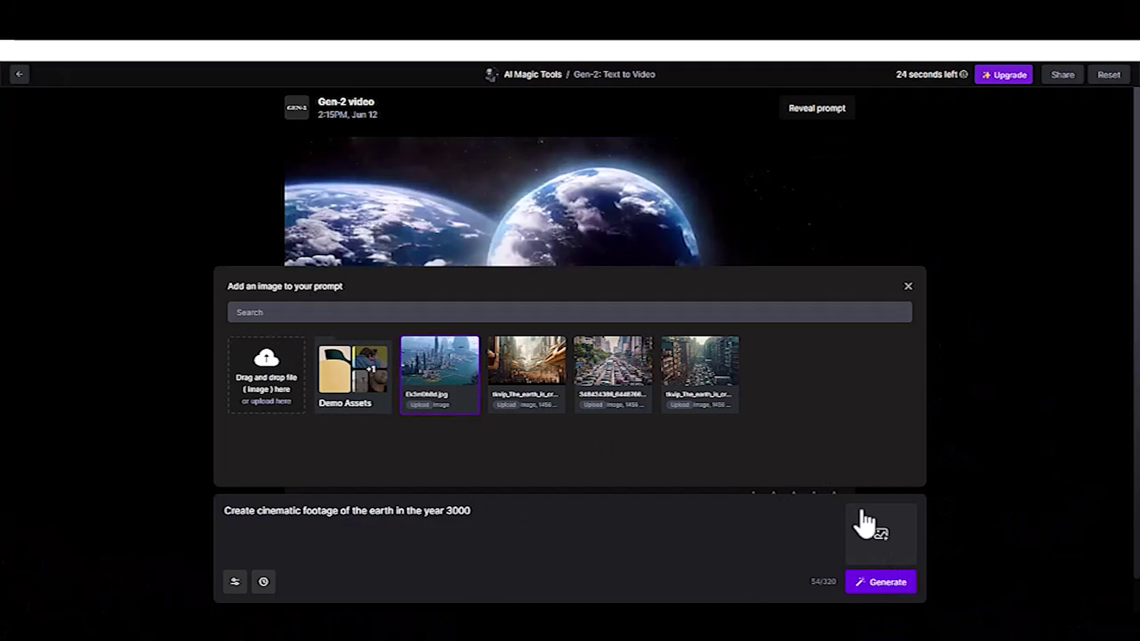
pyautogui.click(887, 583)
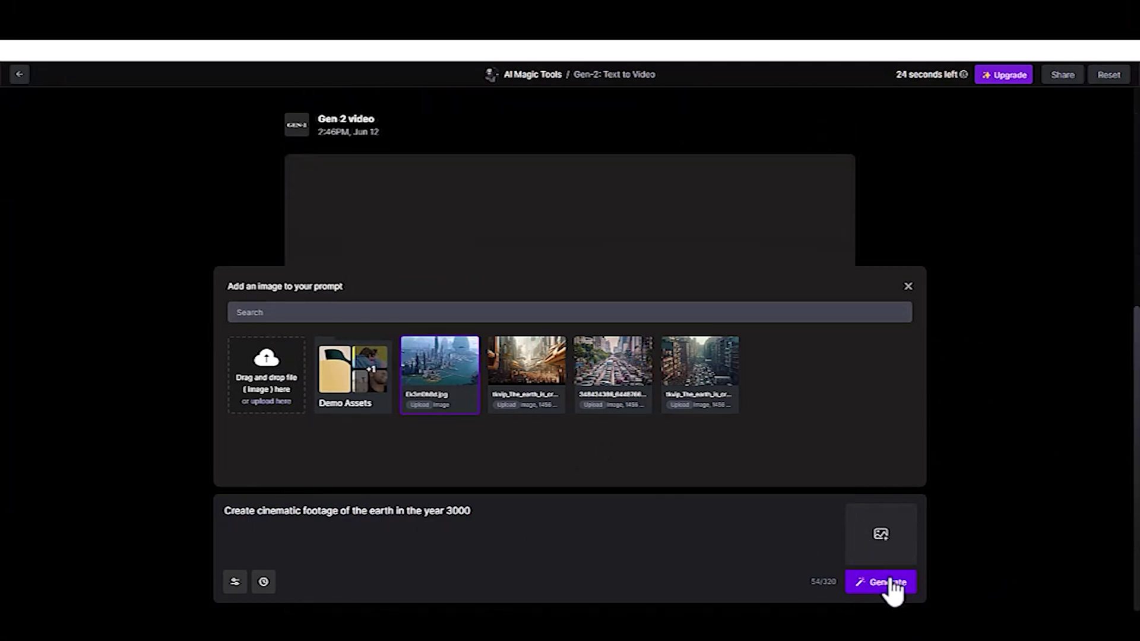
pyautogui.click(908, 286)
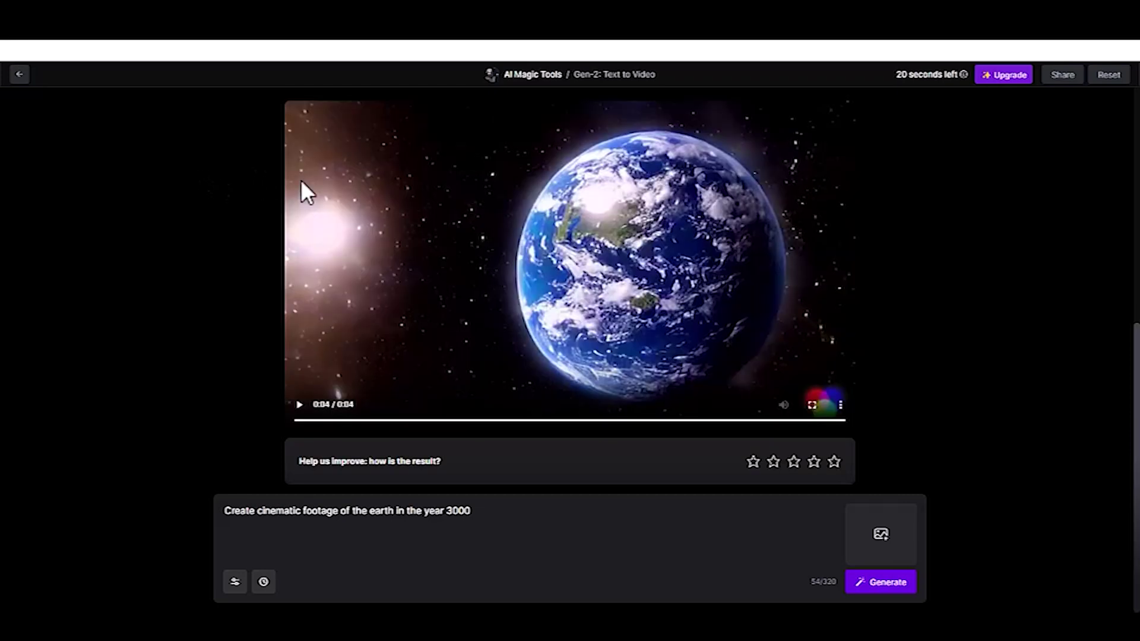
pyautogui.click(807, 175)
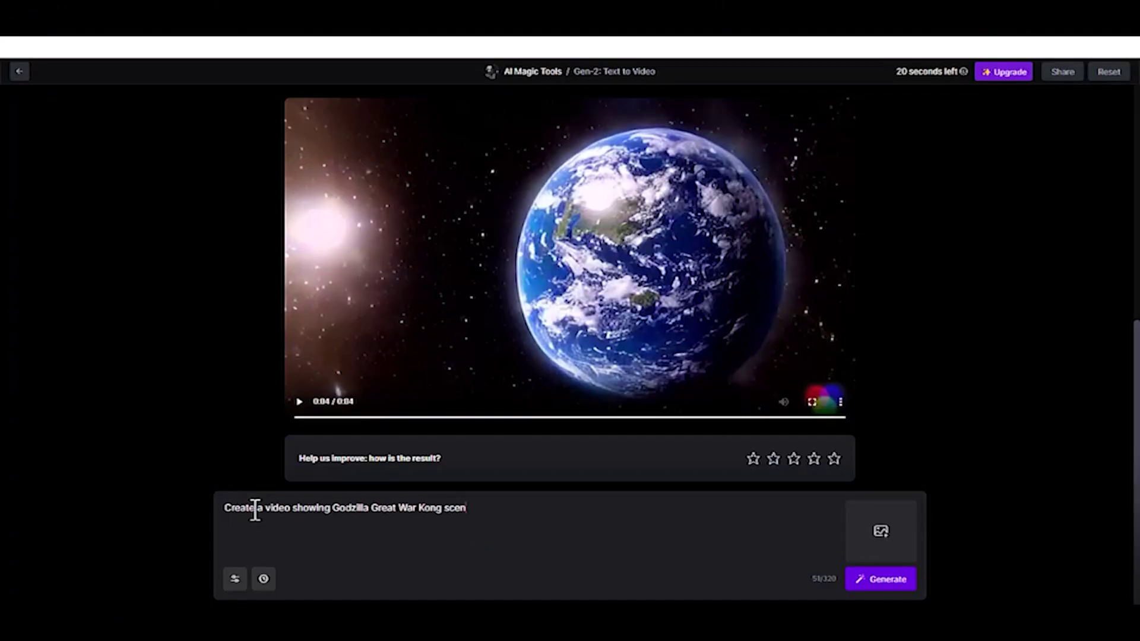
# Generate the Godzilla and Kong battle video with the Godzilla image, plus a robot city fight video
pyautogui.write('e')
pyautogui.click(881, 531)
pyautogui.click(601, 410)
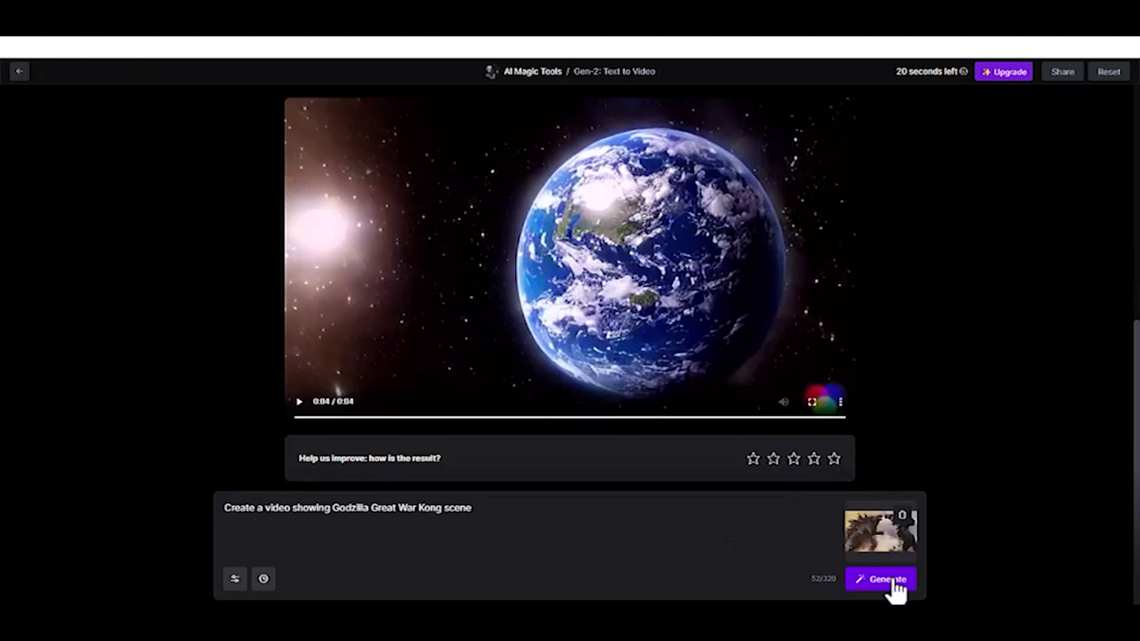
pyautogui.click(895, 581)
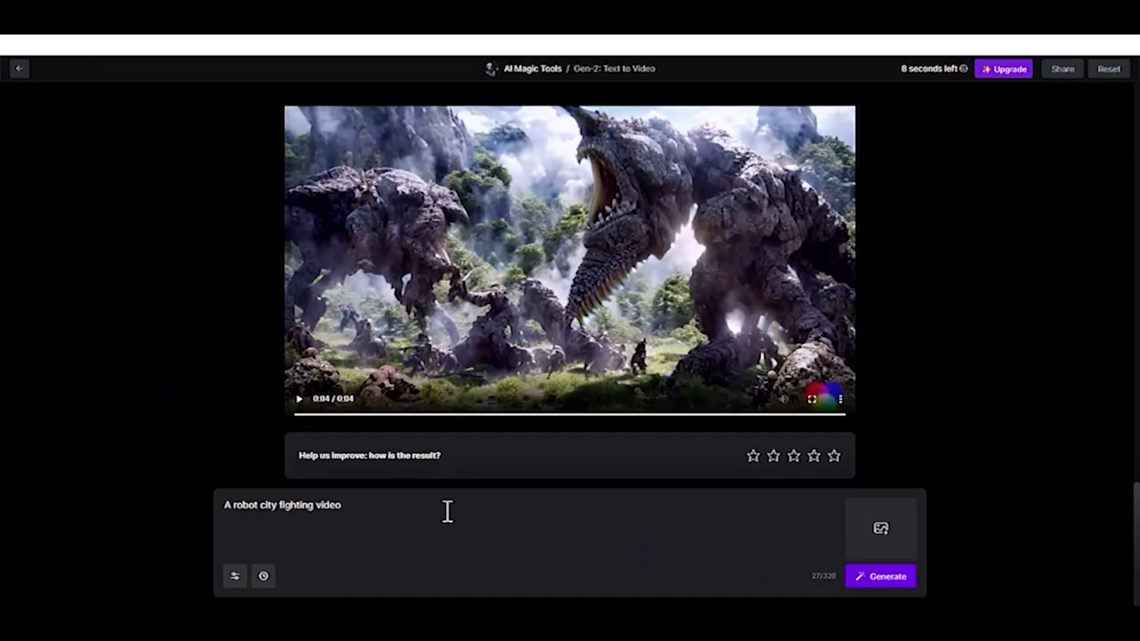
pyautogui.click(883, 582)
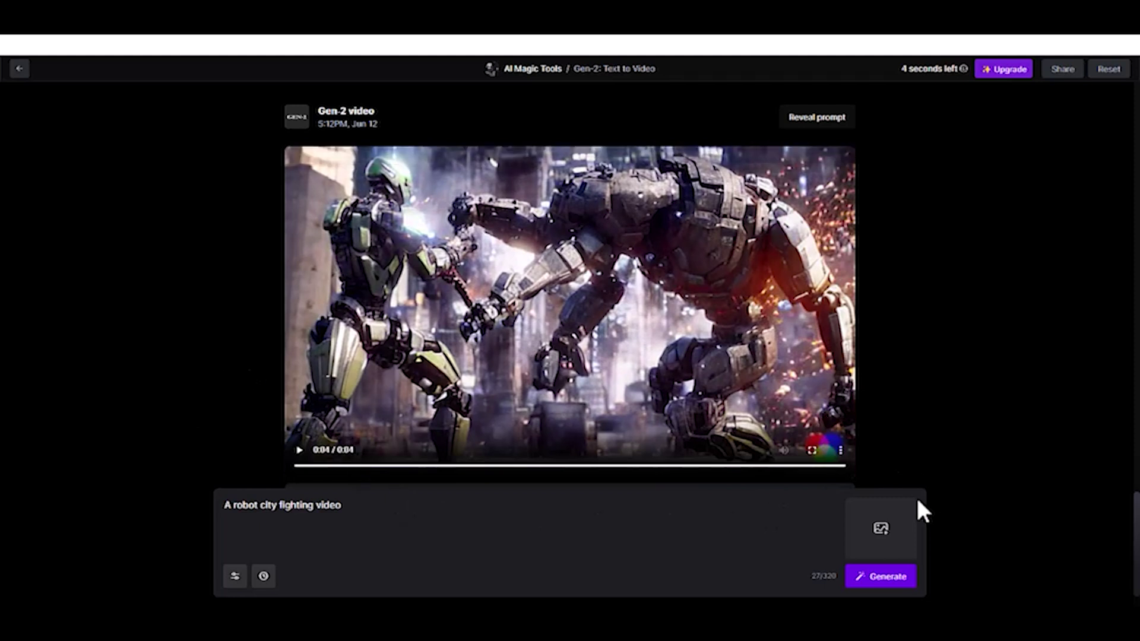
pyautogui.moveTo(817, 172)
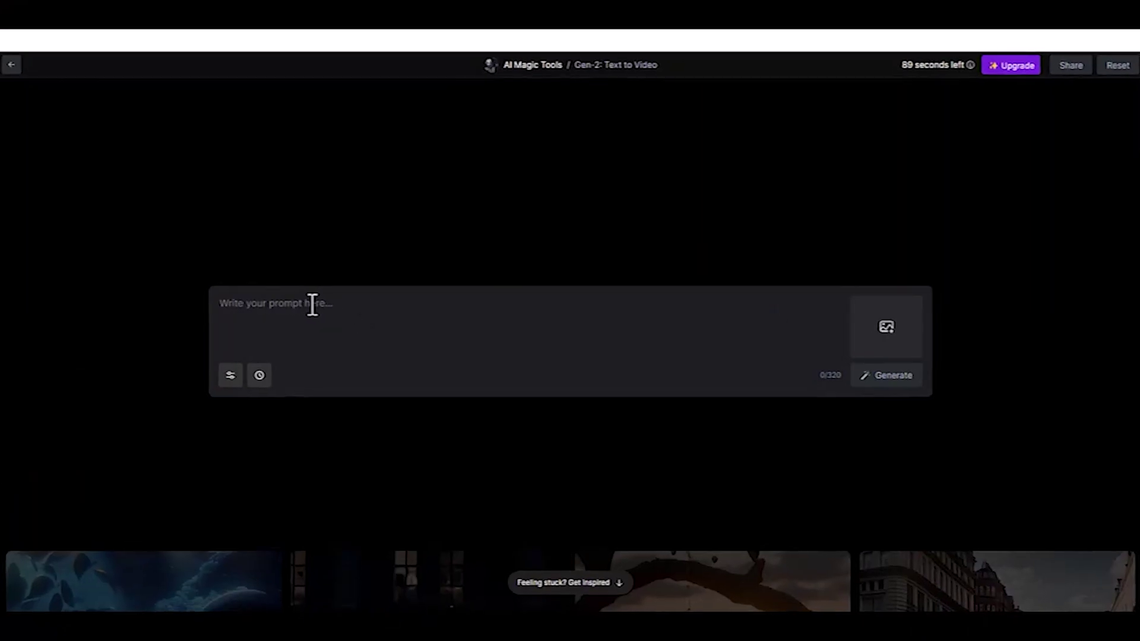
# Generate and play a clip from 'THIS GIRL IS MOVING' with an uploaded photo of the woman in white
pyautogui.write('THIS GIRL IS MOVING')
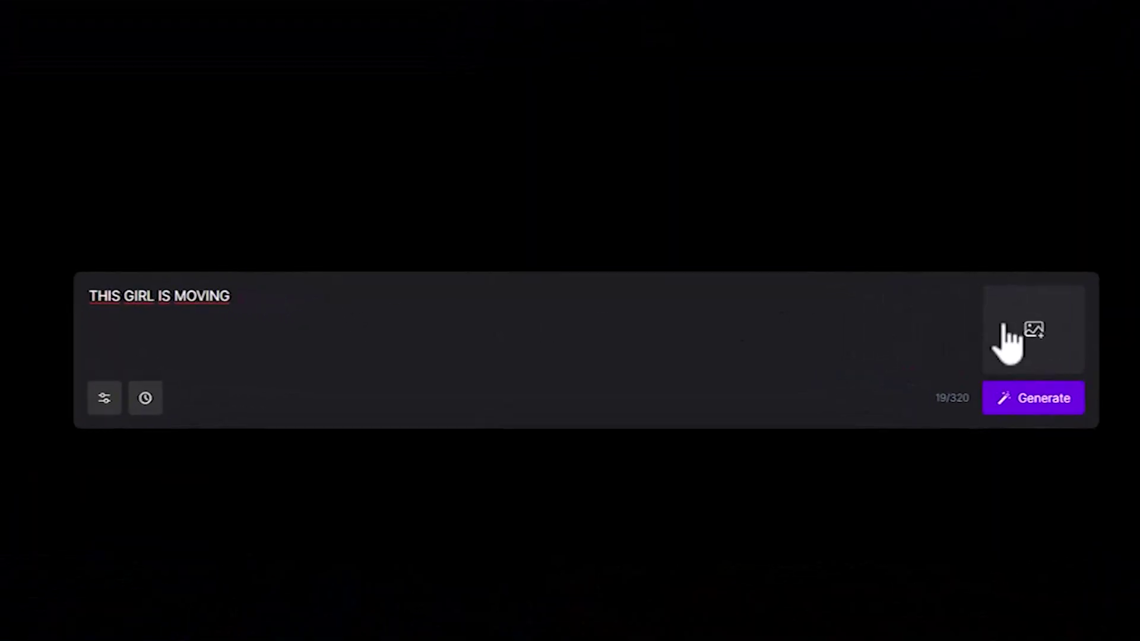
pyautogui.click(880, 326)
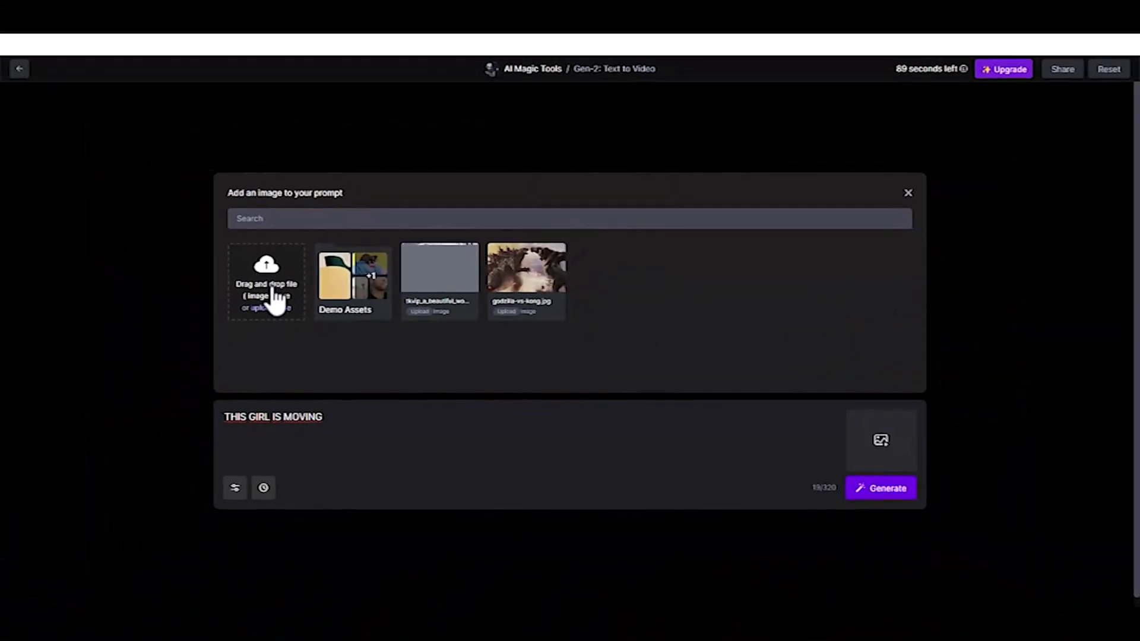
pyautogui.click(152, 264)
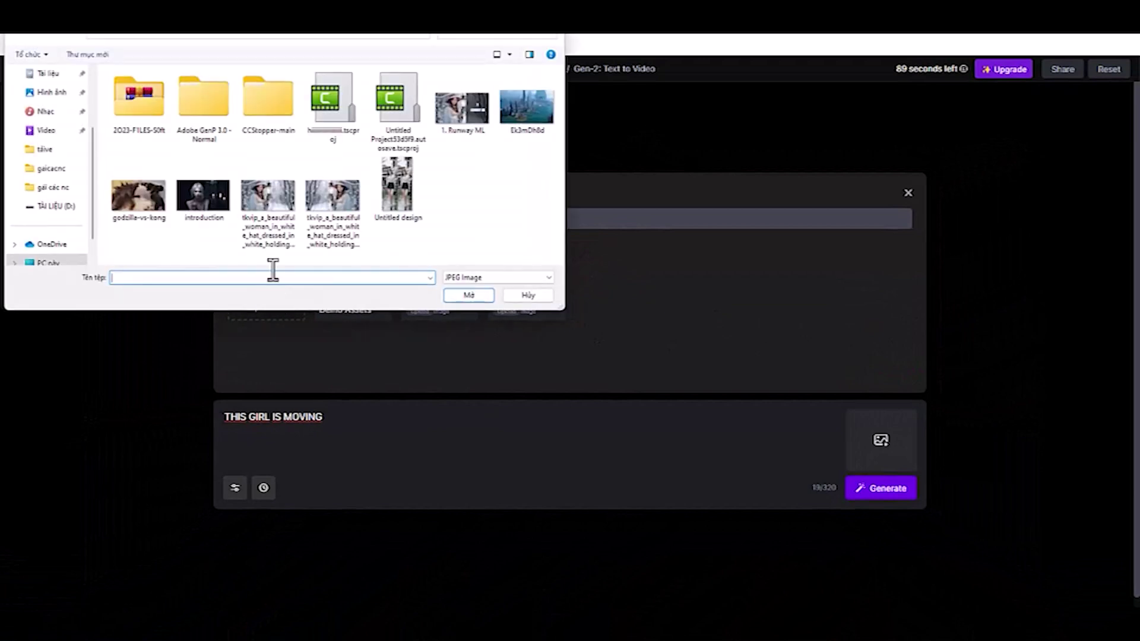
pyautogui.click(268, 194)
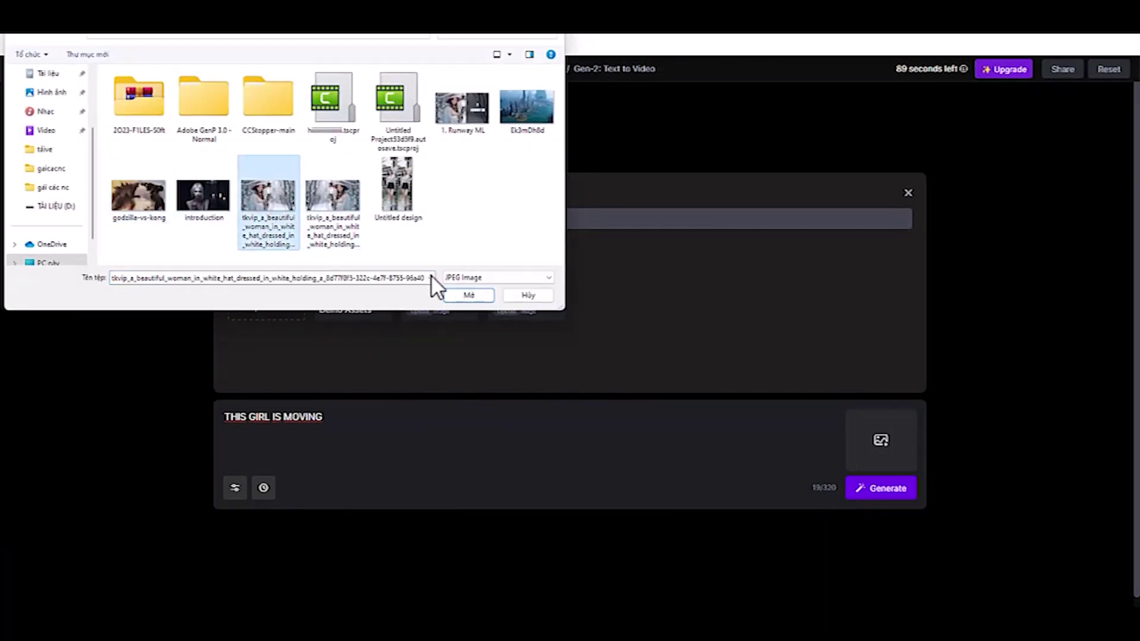
pyautogui.click(461, 295)
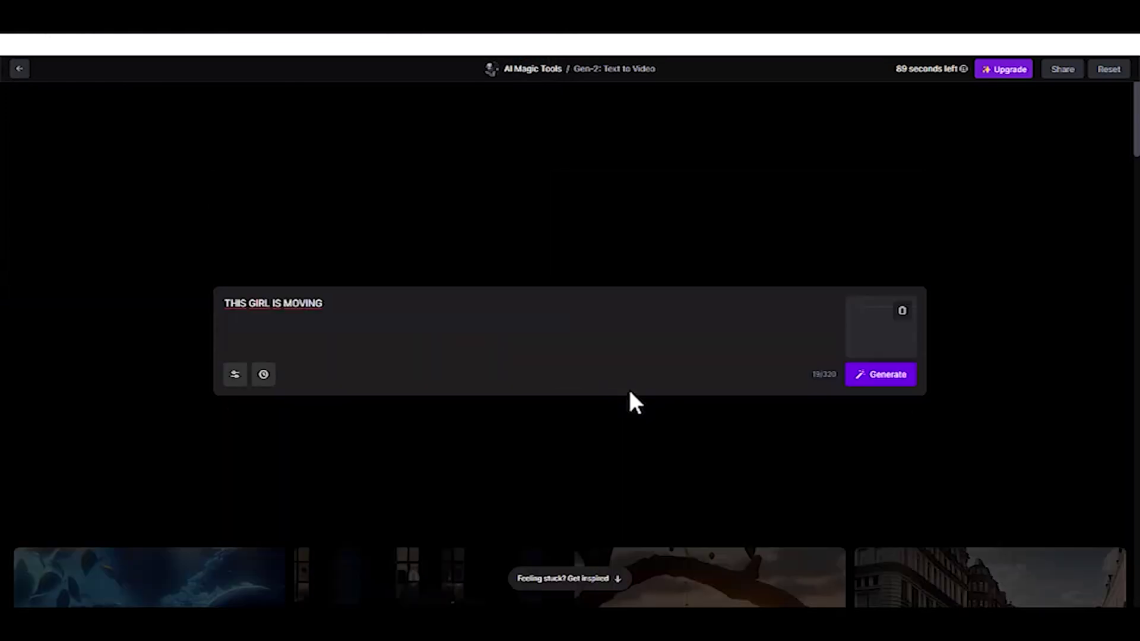
pyautogui.click(867, 381)
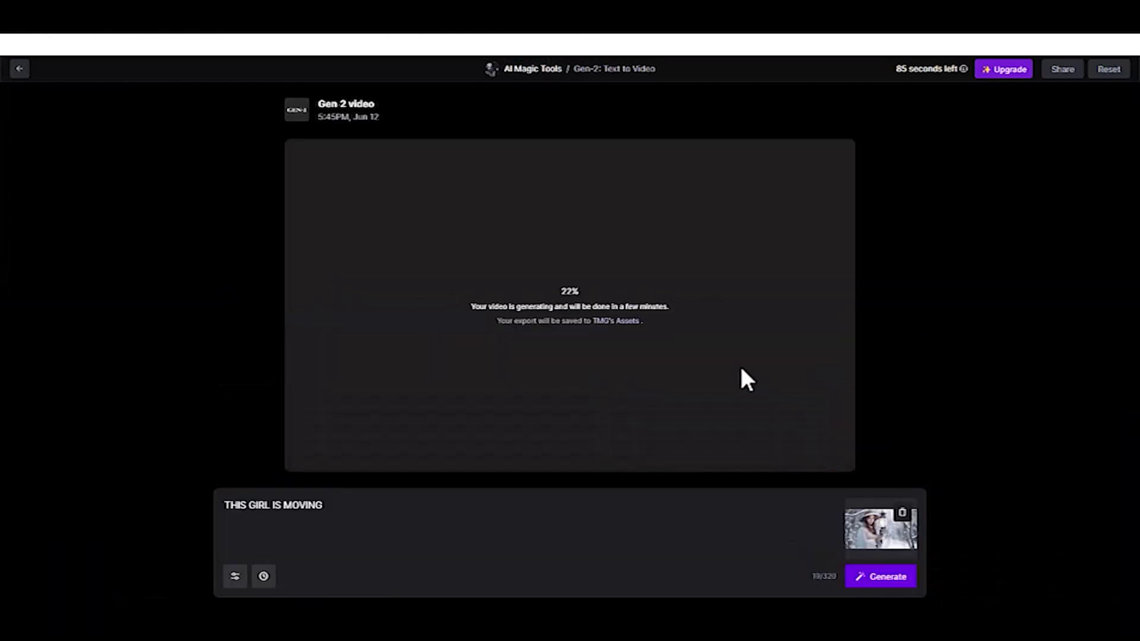
pyautogui.click(299, 437)
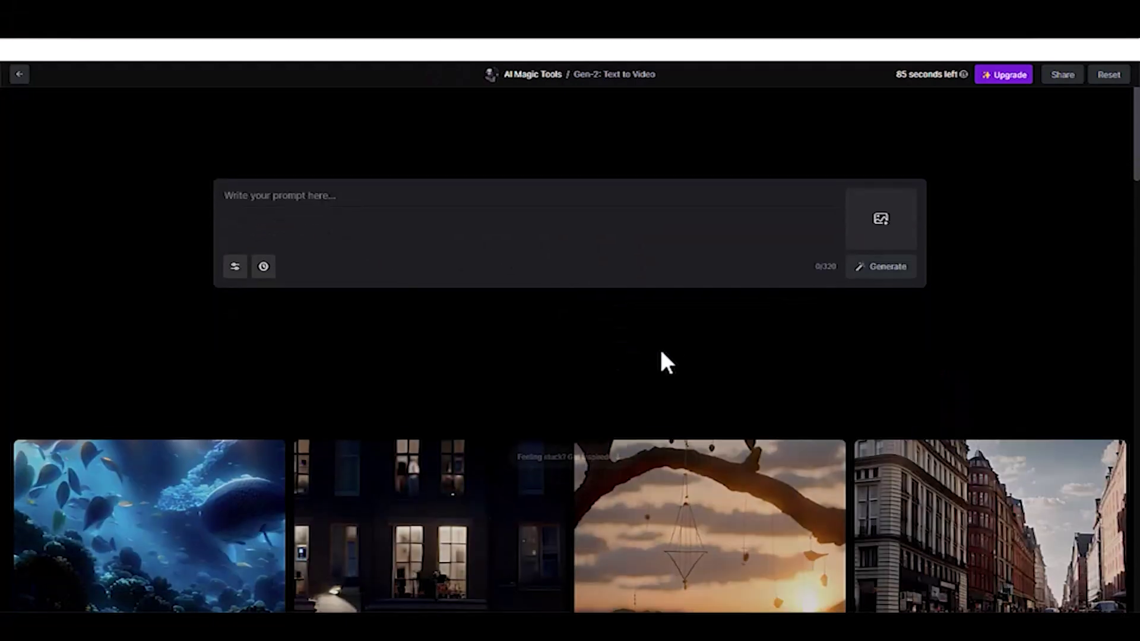
# Reuse the hobbit-house gallery clip's Shire prompt to generate a lush green hobbit village video
pyautogui.scroll(-3, 763, 350)
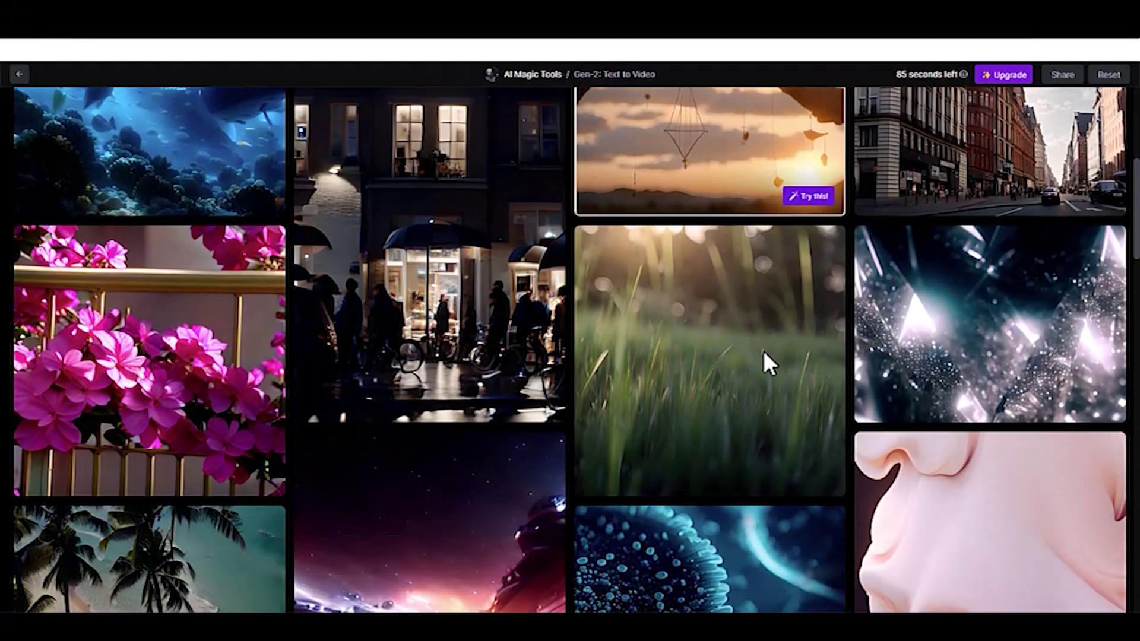
pyautogui.scroll(-3, 432, 348)
pyautogui.scroll(-12, 700, 331)
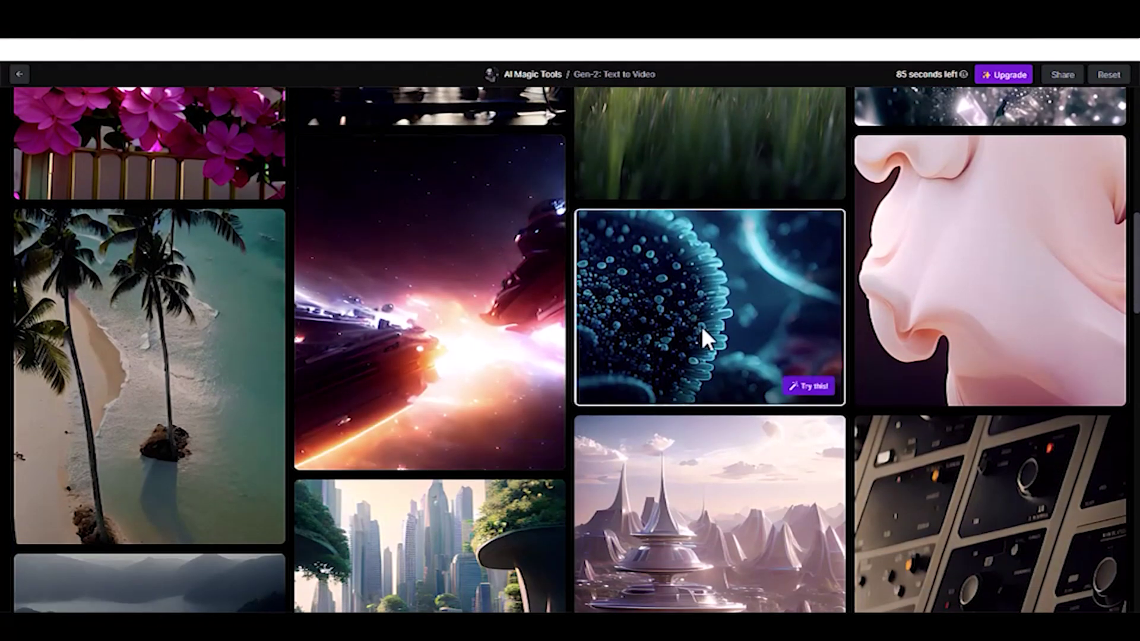
pyautogui.scroll(-15, 653, 365)
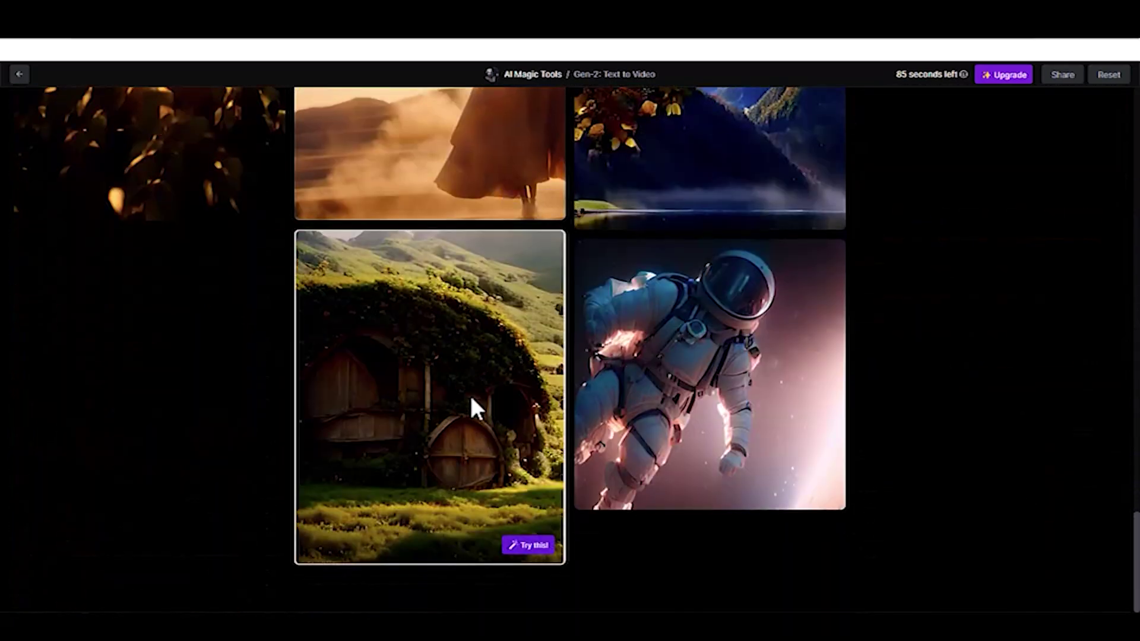
pyautogui.click(529, 546)
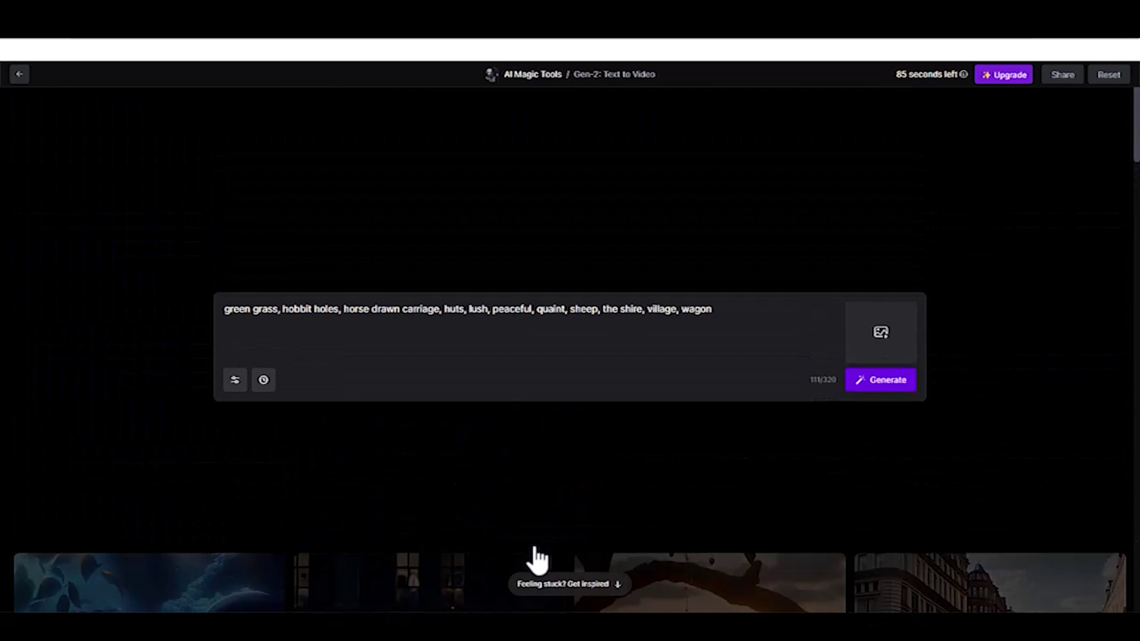
pyautogui.click(881, 391)
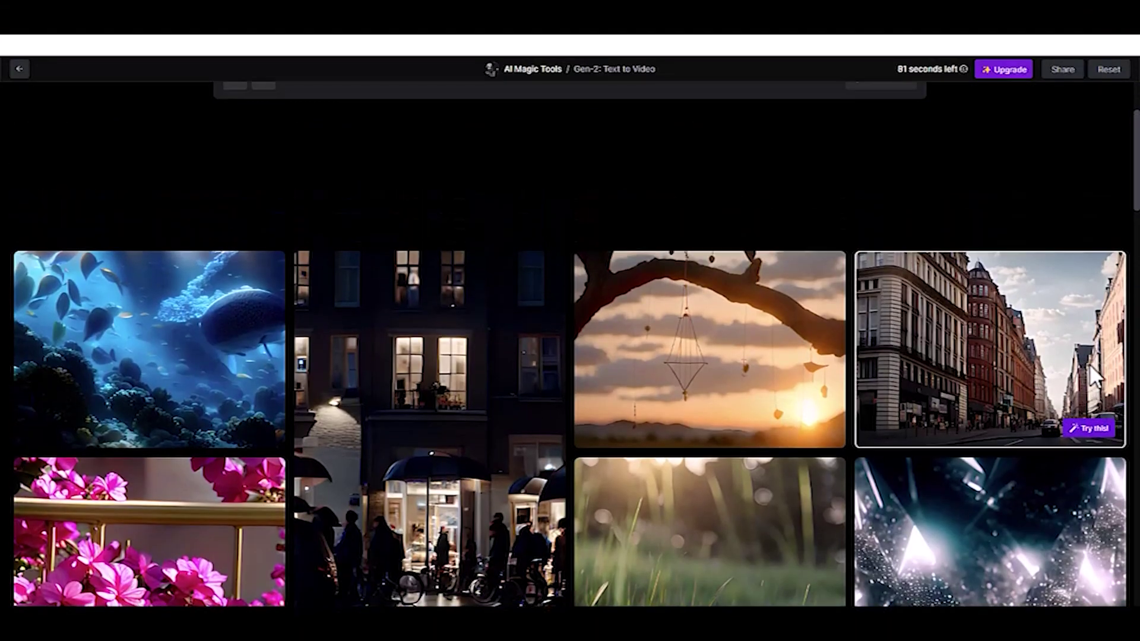
pyautogui.scroll(-8, 426, 346)
pyautogui.scroll(5, 753, 388)
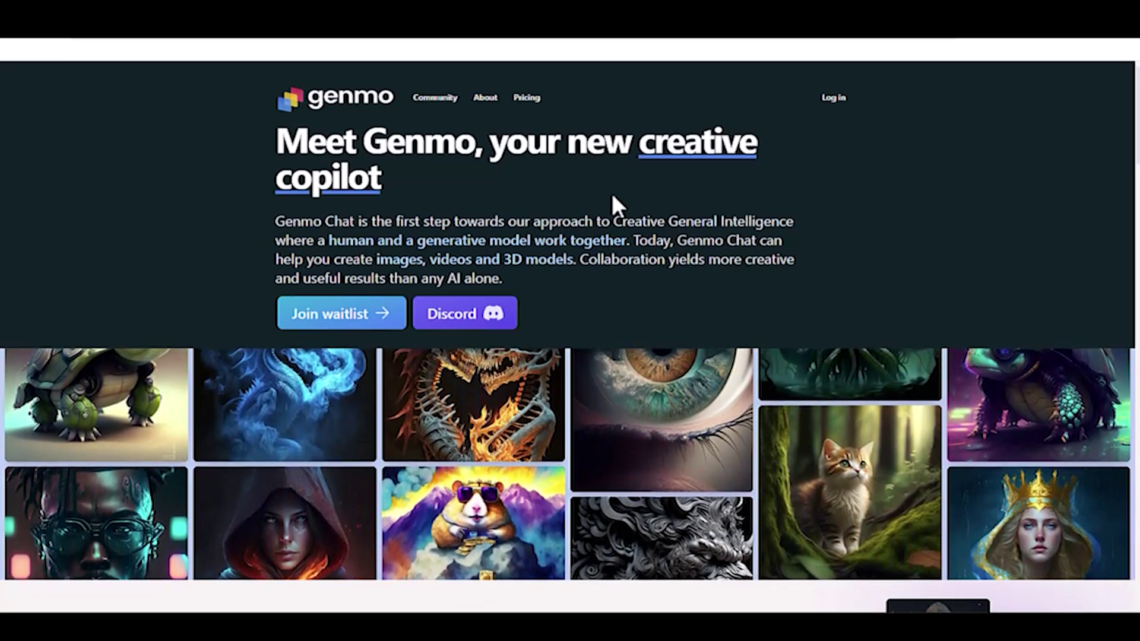
# Browse the Genmo home page and sign in with a Google account
pyautogui.scroll(-2, 615, 196)
pyautogui.scroll(-15, 605, 267)
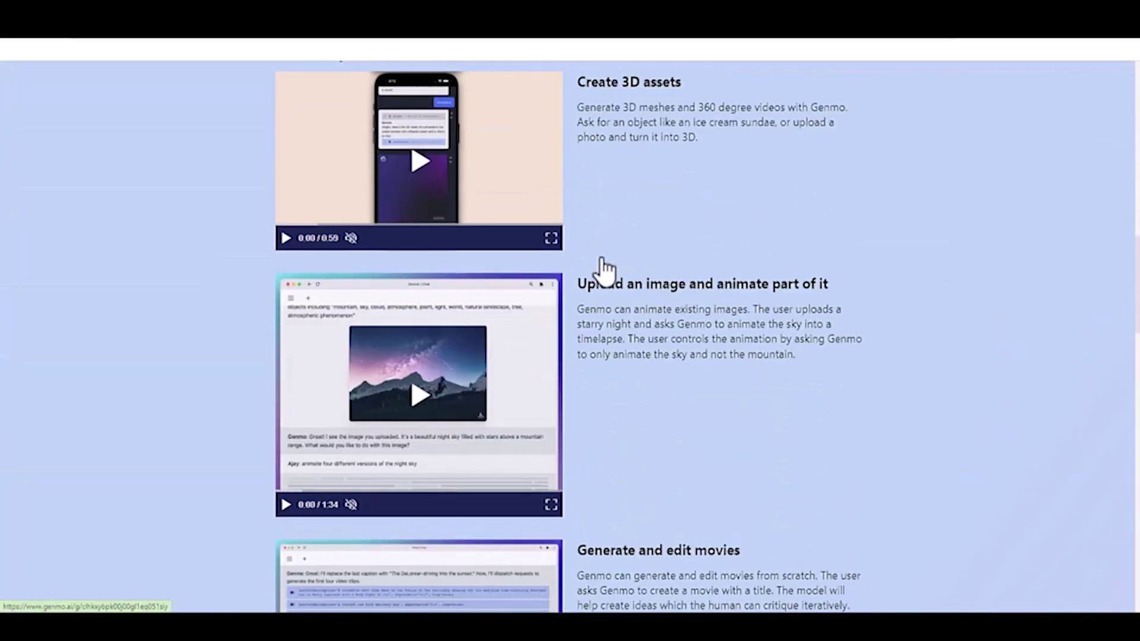
pyautogui.scroll(-9, 601, 260)
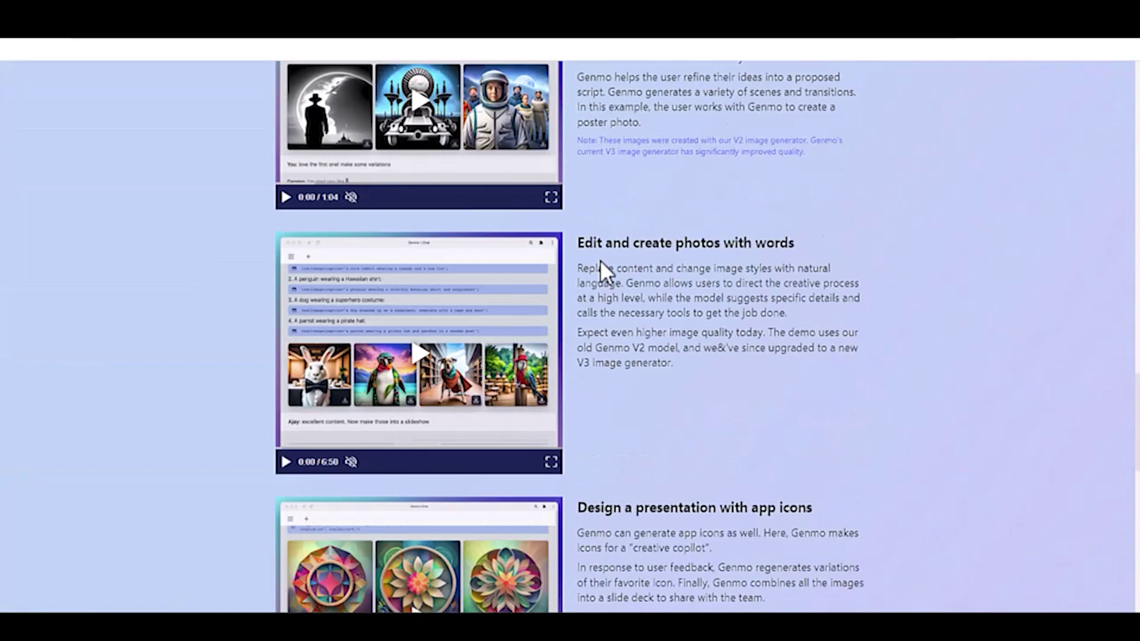
pyautogui.scroll(-9, 601, 260)
pyautogui.scroll(13, 601, 264)
pyautogui.scroll(20, 600, 262)
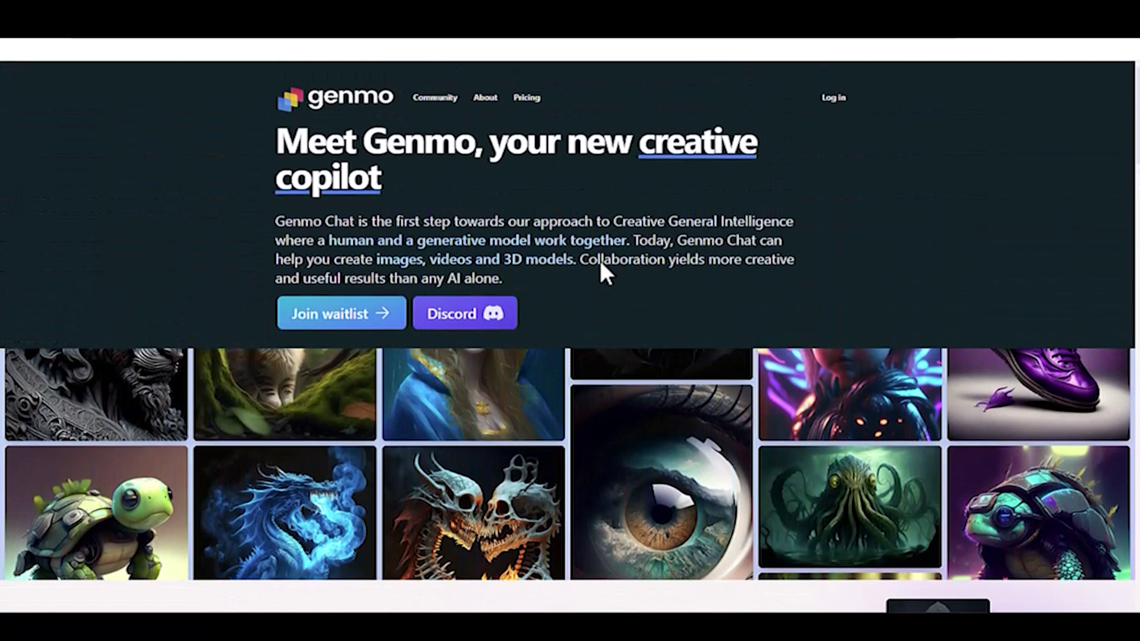
pyautogui.click(835, 98)
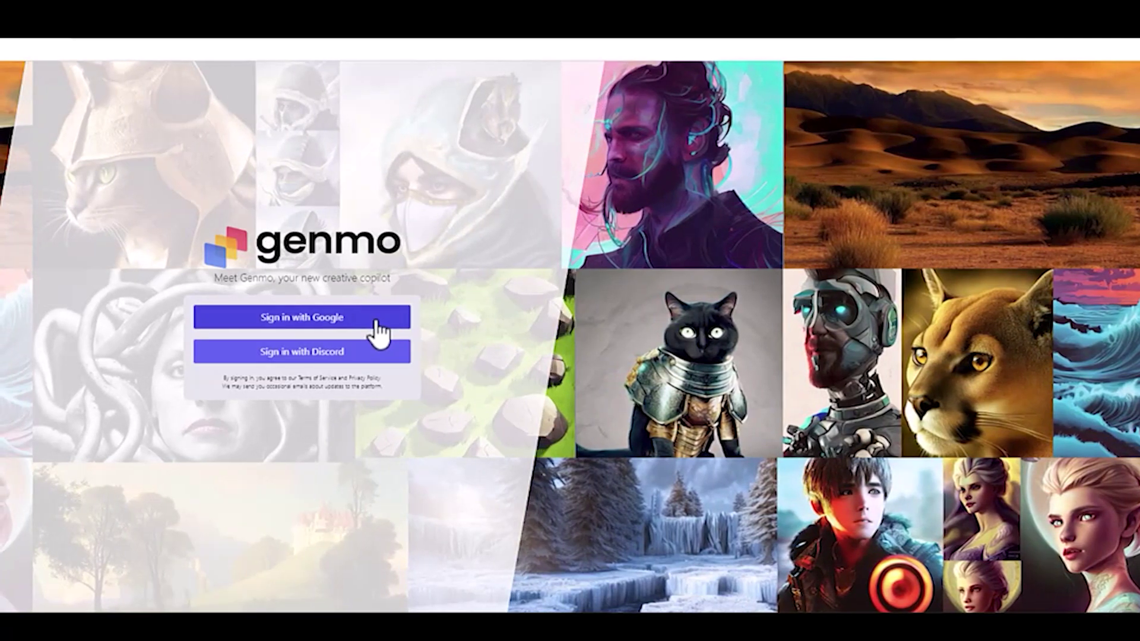
pyautogui.click(375, 323)
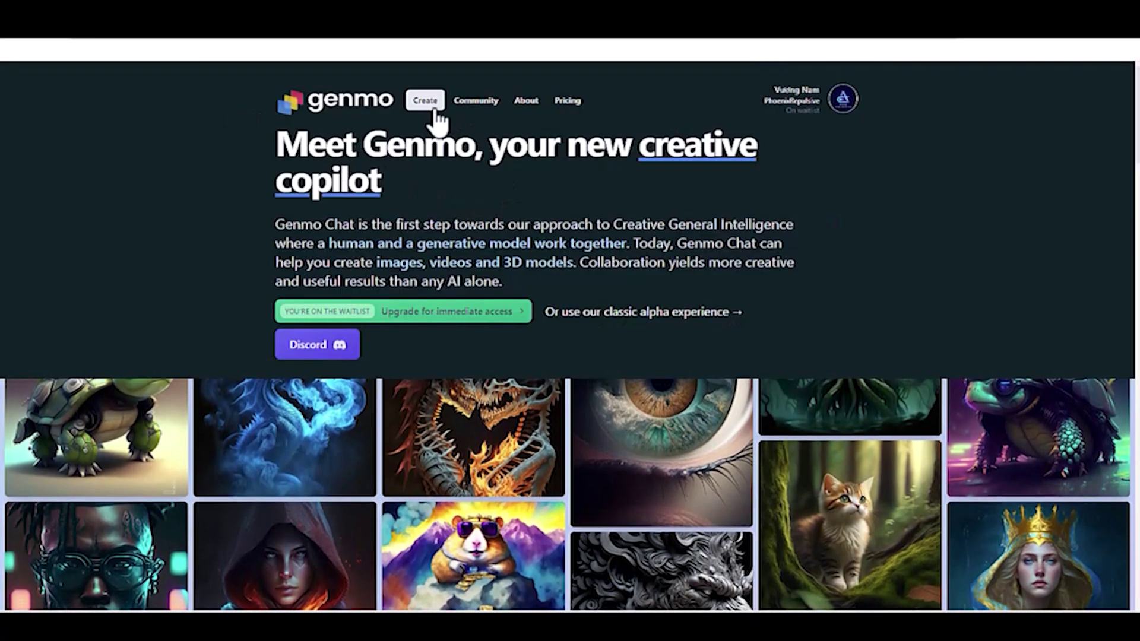
# Generate starting-frame images for 'Beautiful Anian girl in bikini' at a chosen aspect ratio
pyautogui.click(434, 107)
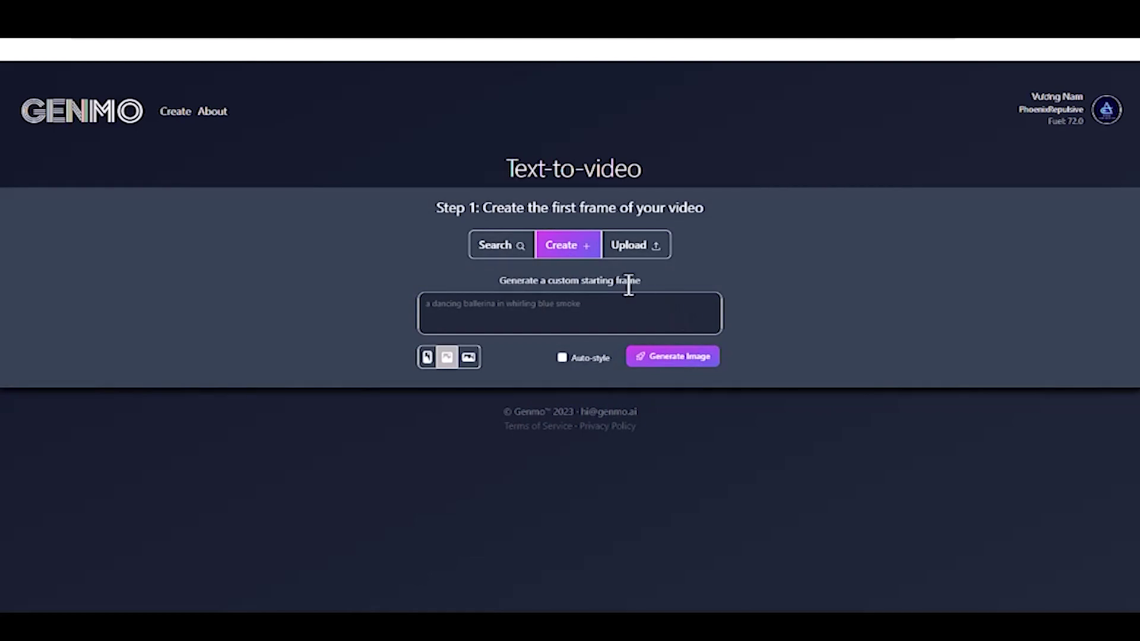
pyautogui.click(428, 358)
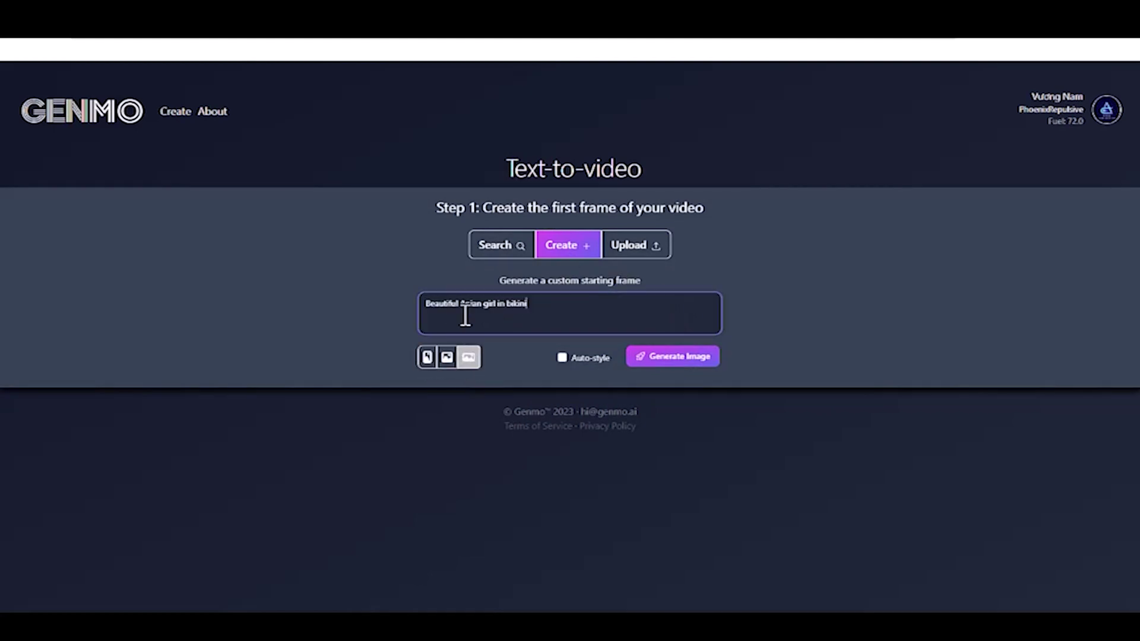
pyautogui.click(666, 360)
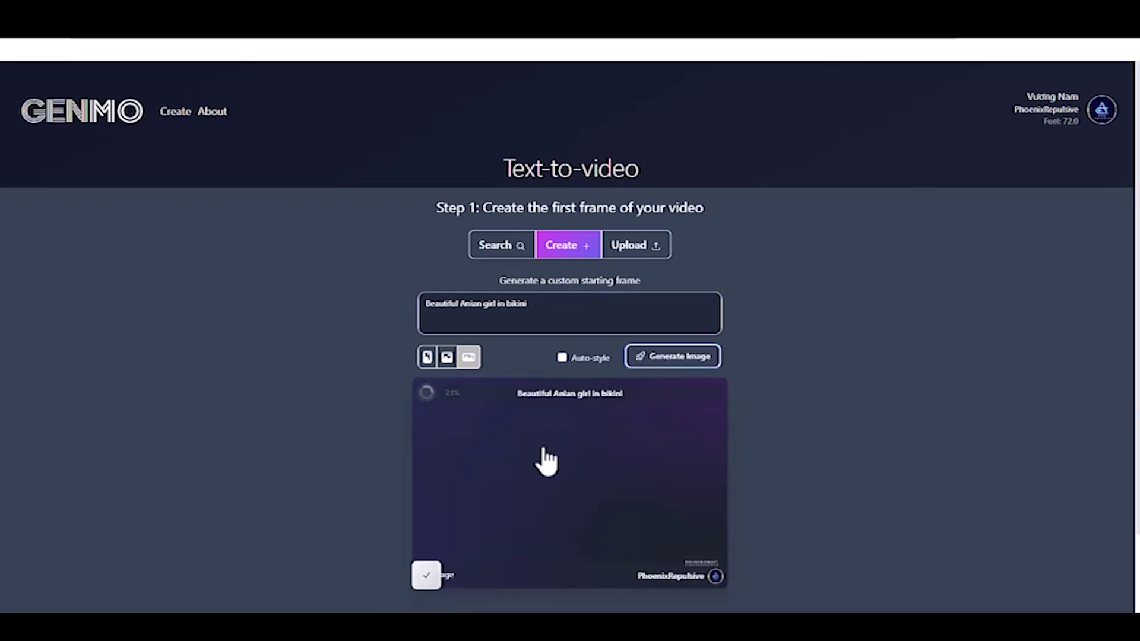
# Generate another starting-frame image and use the left beach image as the first frame
pyautogui.scroll(-1, 558, 456)
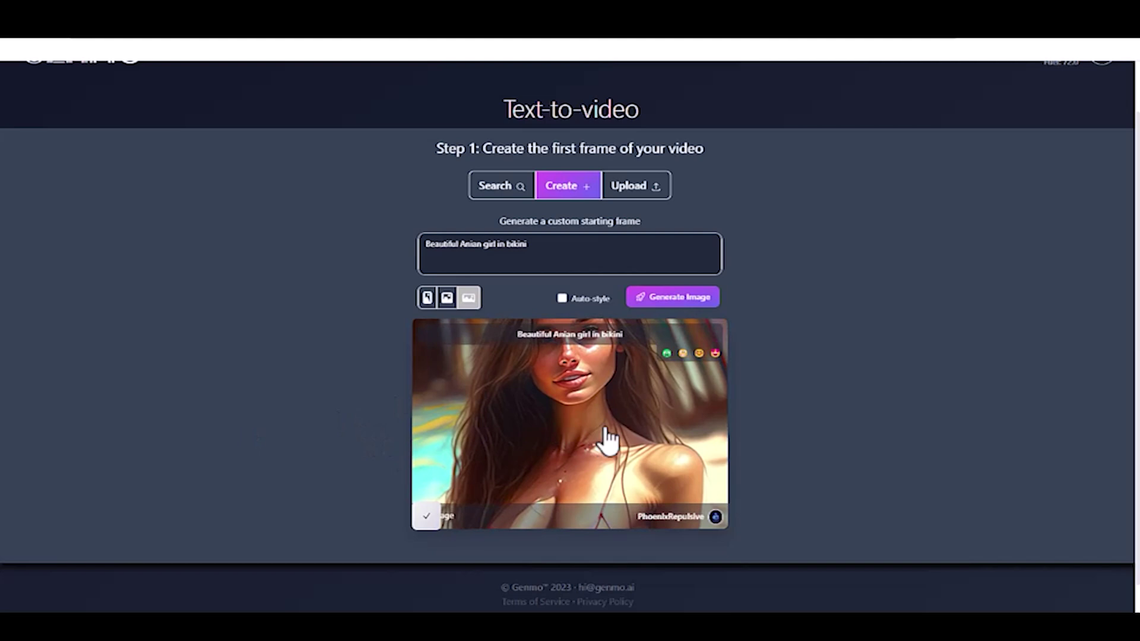
pyautogui.scroll(-1, 641, 356)
pyautogui.click(682, 279)
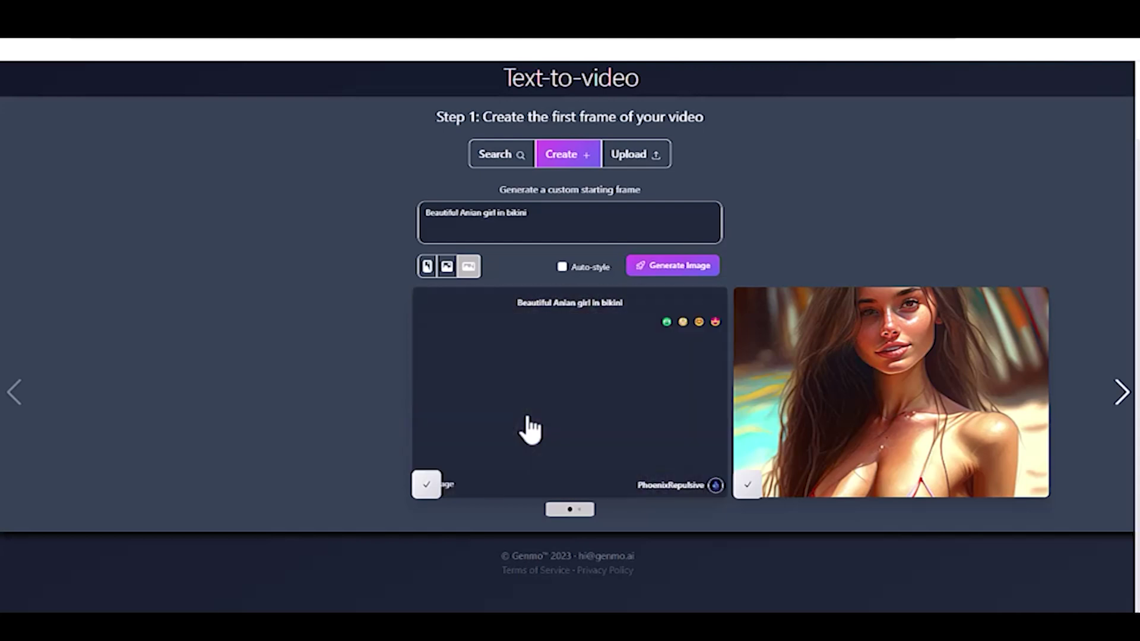
pyautogui.click(426, 484)
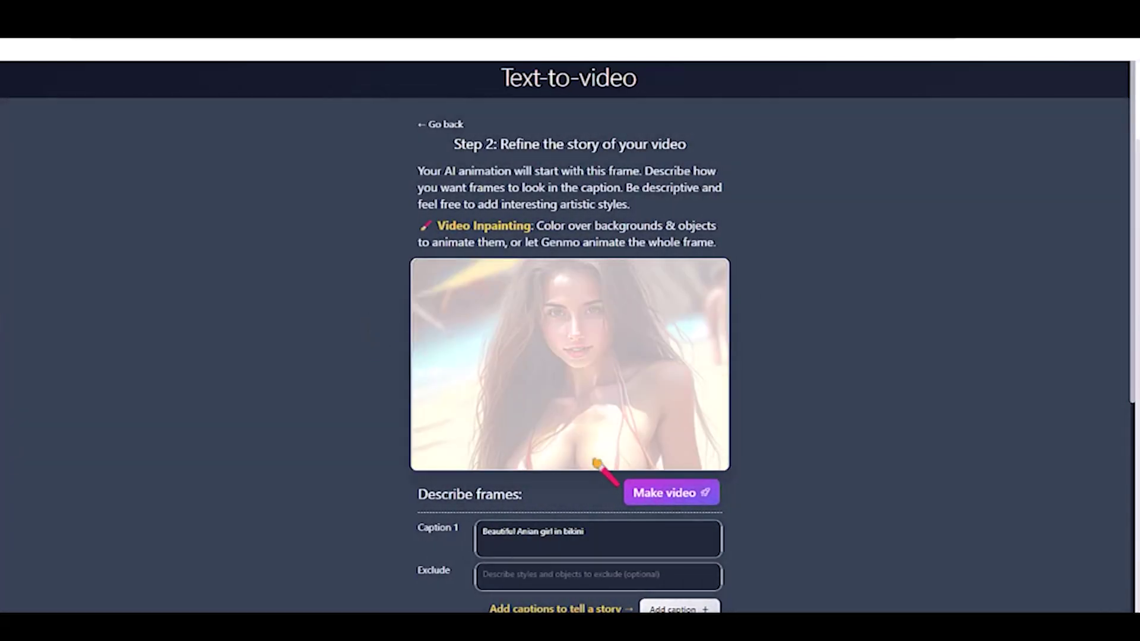
# Set the left beach clip to 4.0 sec with Exploration 28, Dynamism 22 and Smoothness 35
pyautogui.scroll(-4, 657, 386)
pyautogui.scroll(-1, 601, 306)
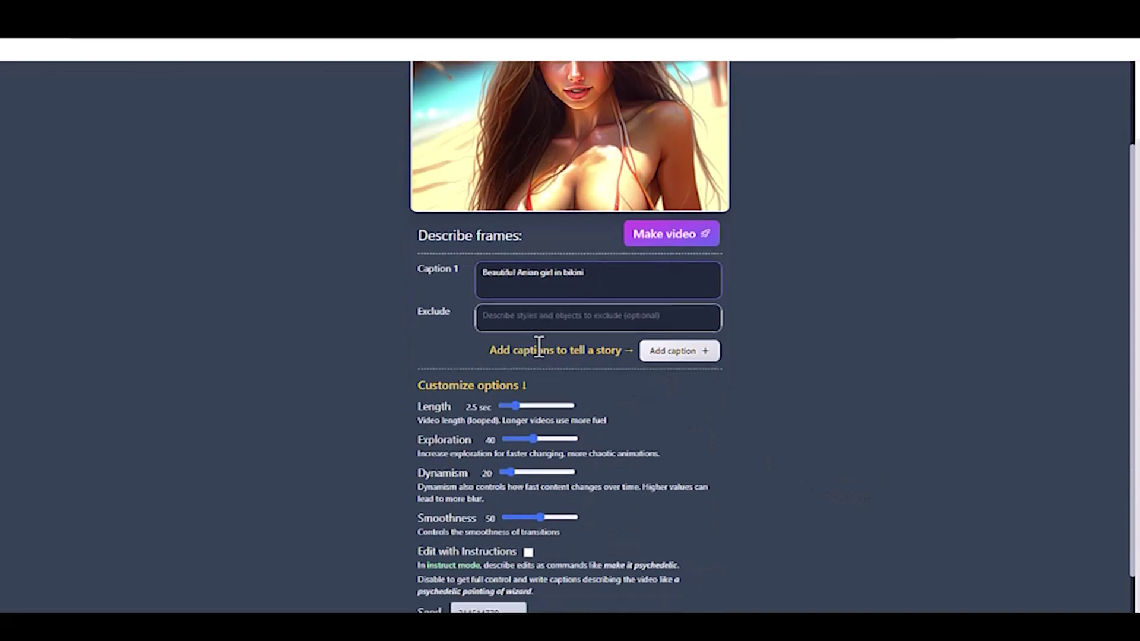
pyautogui.moveTo(515, 355); pyautogui.dragTo(531, 362)
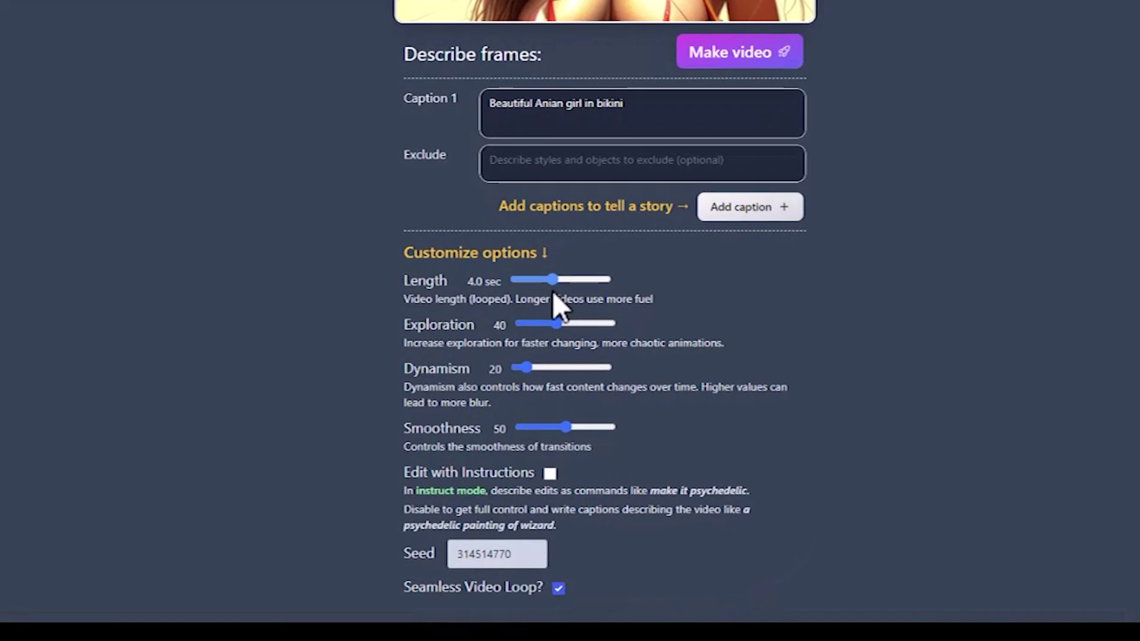
pyautogui.moveTo(558, 319); pyautogui.dragTo(548, 335)
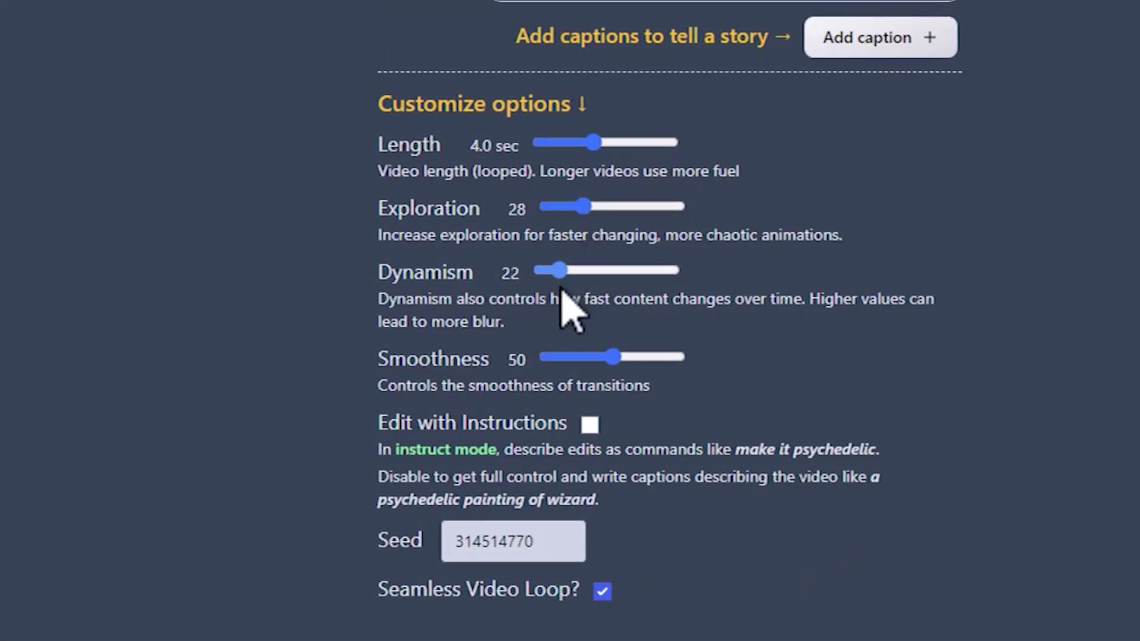
pyautogui.moveTo(611, 363); pyautogui.dragTo(590, 375)
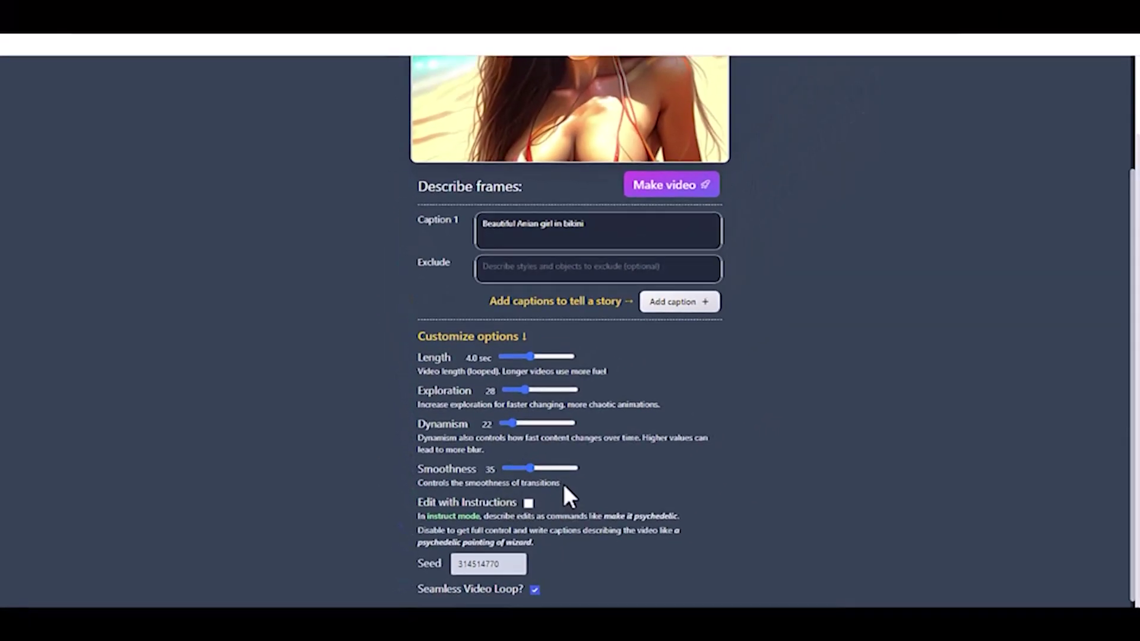
pyautogui.scroll(4, 682, 498)
pyautogui.scroll(3, 751, 492)
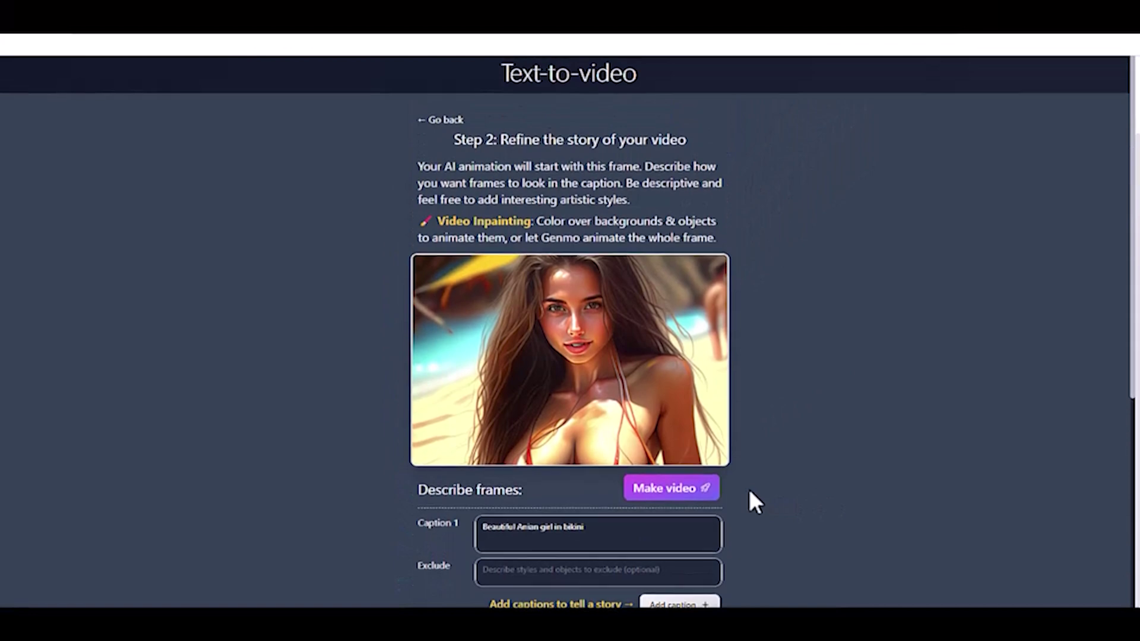
pyautogui.scroll(-5, 741, 483)
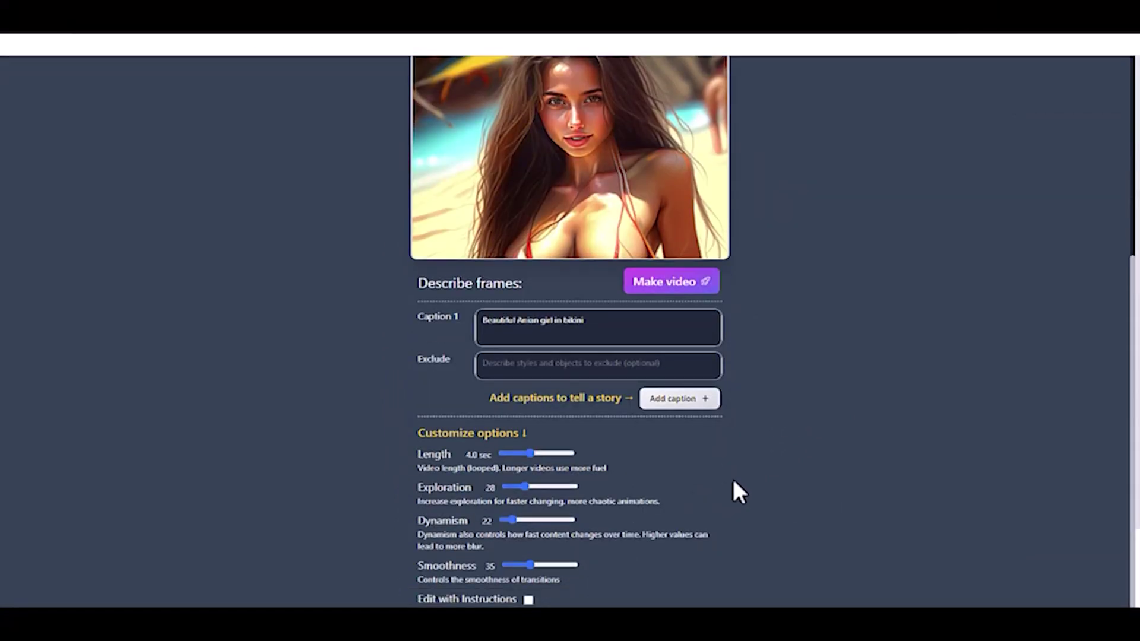
pyautogui.scroll(2, 736, 490)
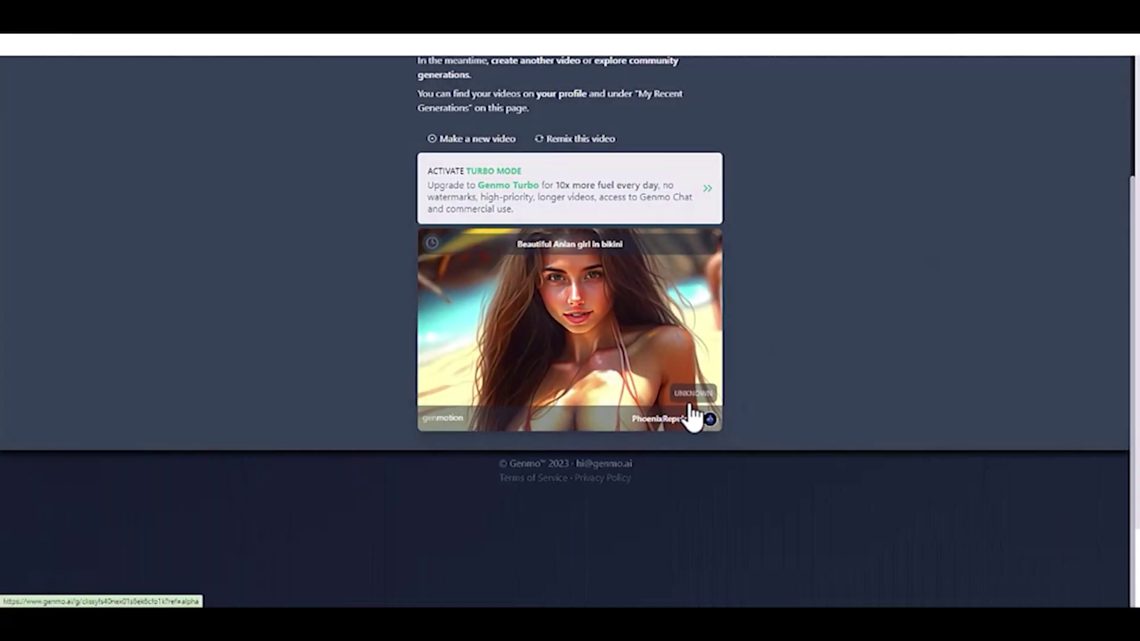
# Once the beach clip finishes rendering, download it as an mp4 file
pyautogui.scroll(2, 614, 406)
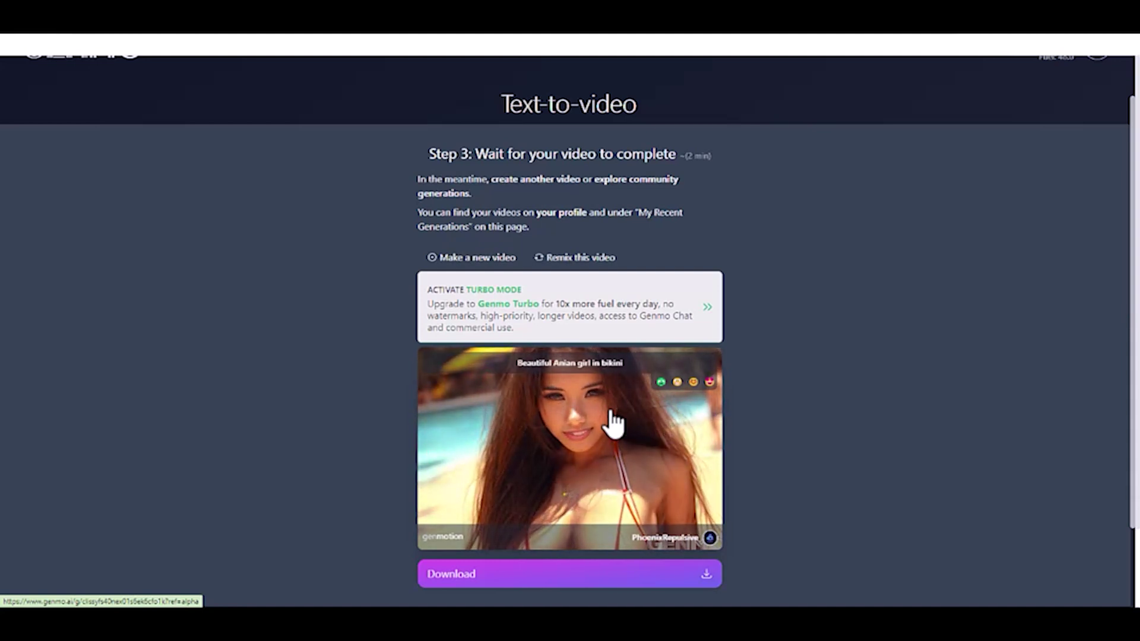
pyautogui.scroll(-2, 599, 452)
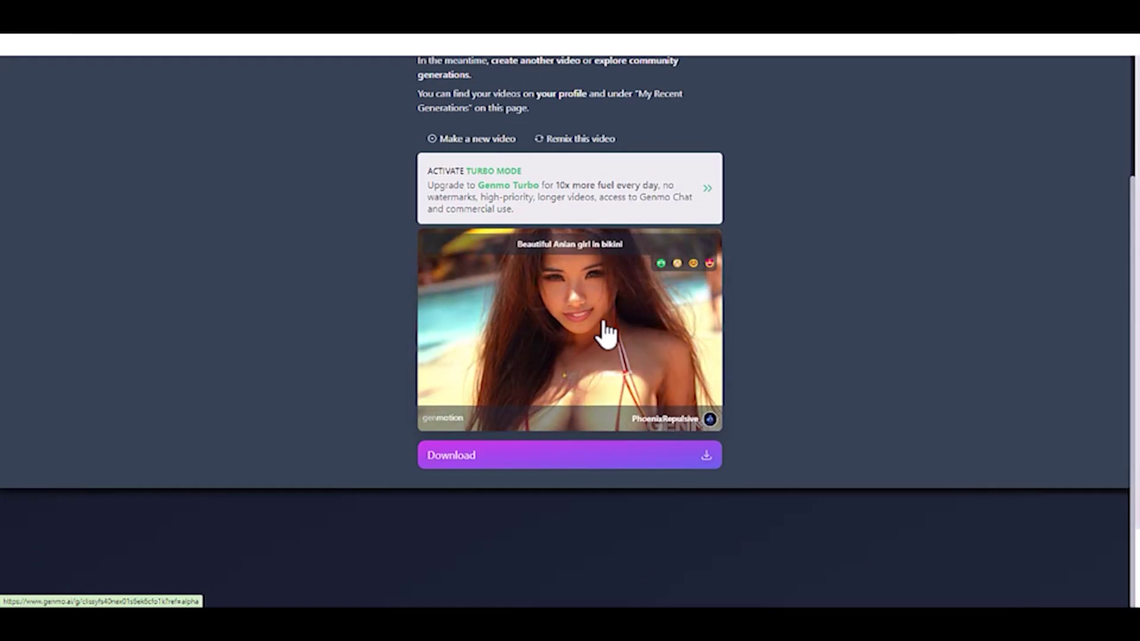
pyautogui.click(657, 466)
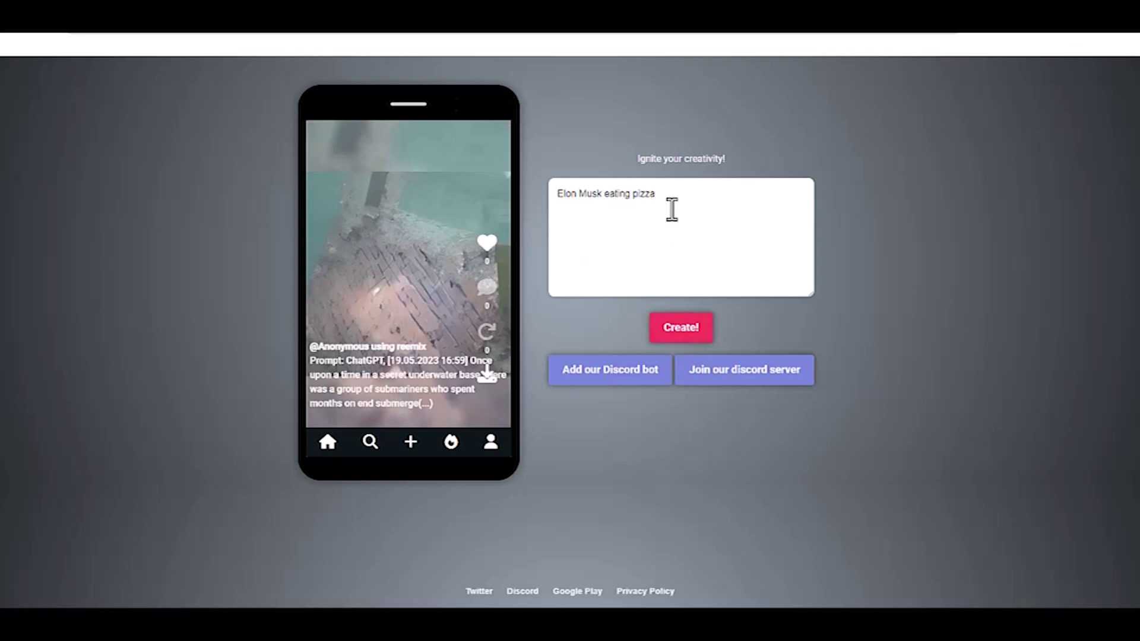
# Submit the celebrity-eating-pizza prompt in Reemix with Create!
pyautogui.click(693, 343)
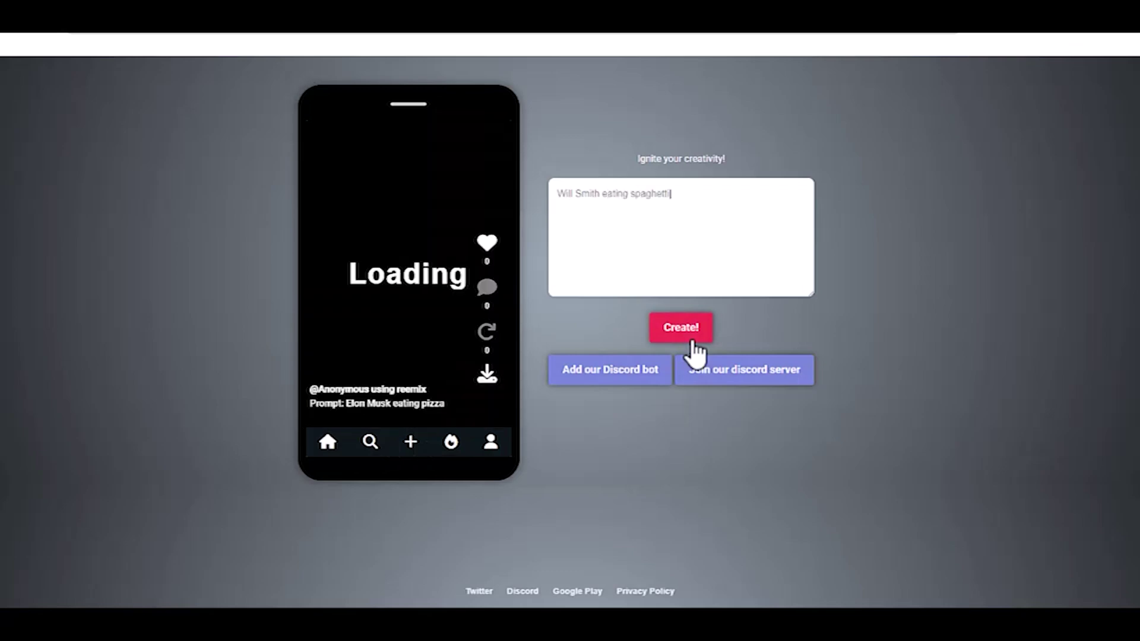